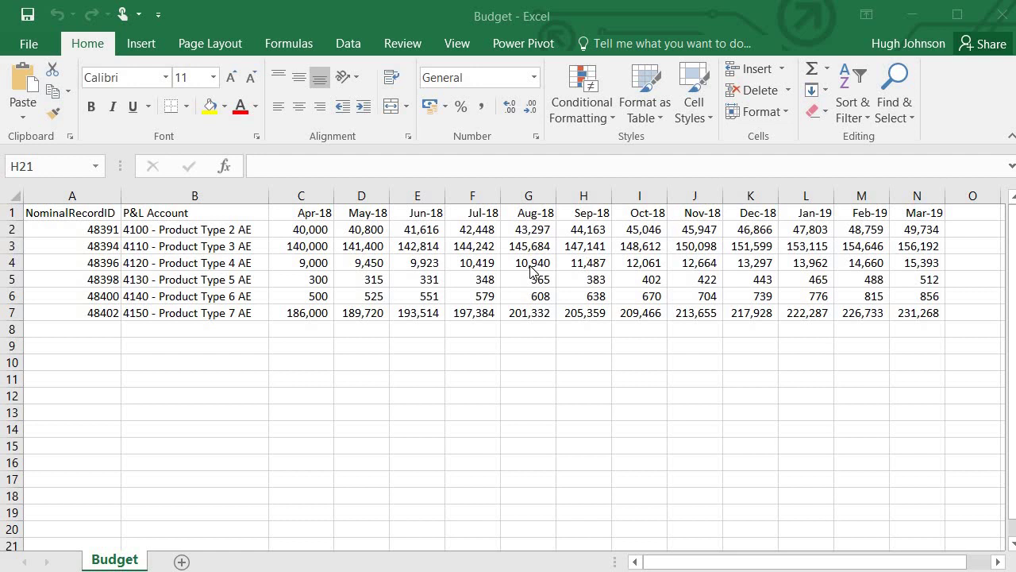
After reviewing the Budget sheet's monthly account figures in Excel, switch to the Power BI report
key("alt+Tab")
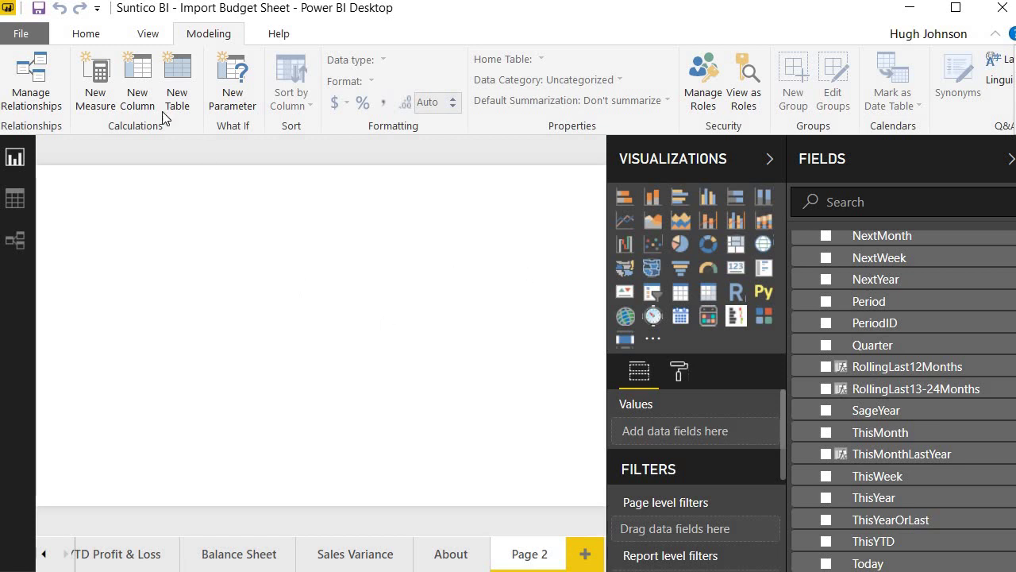
Load the Budget sheet from the Budget.xlsx workbook through Get Data > Excel
left_click(78, 36)
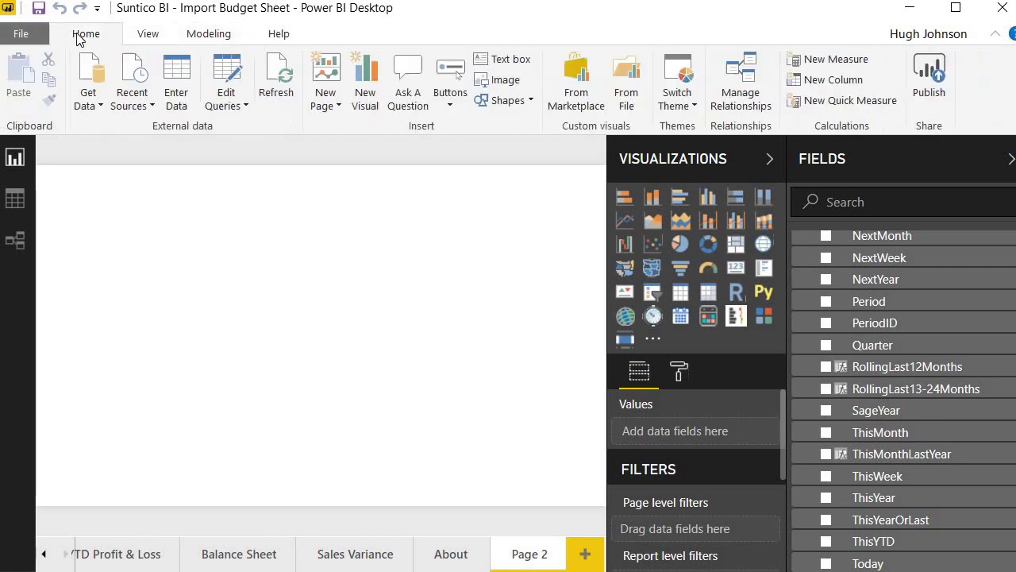
left_click(98, 108)
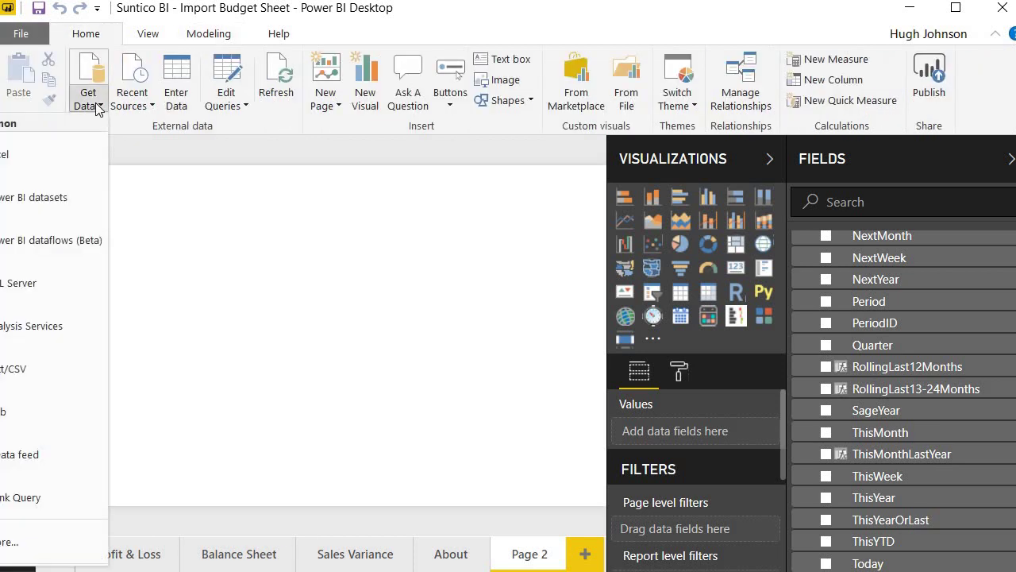
left_click(57, 159)
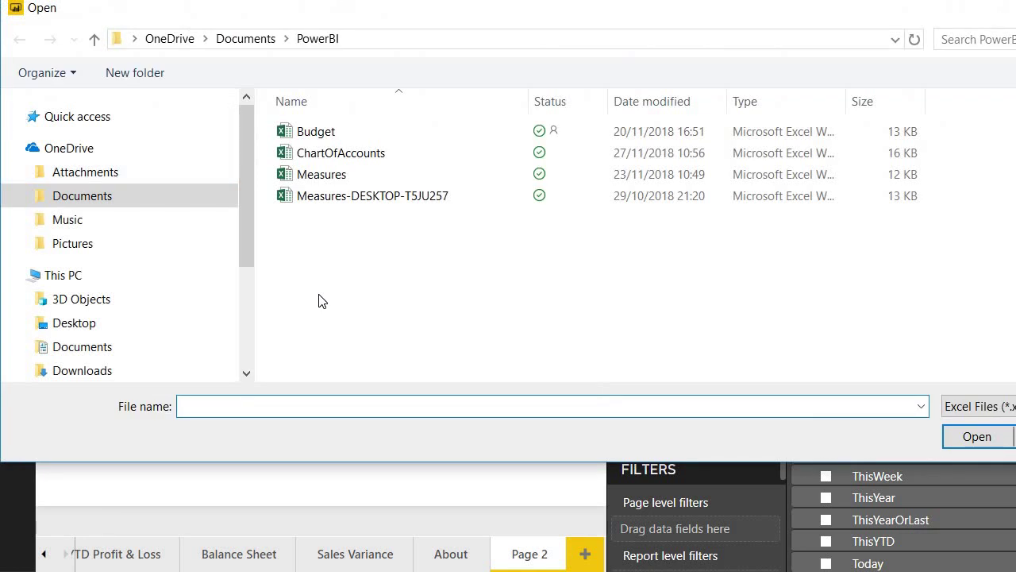
left_click(364, 133)
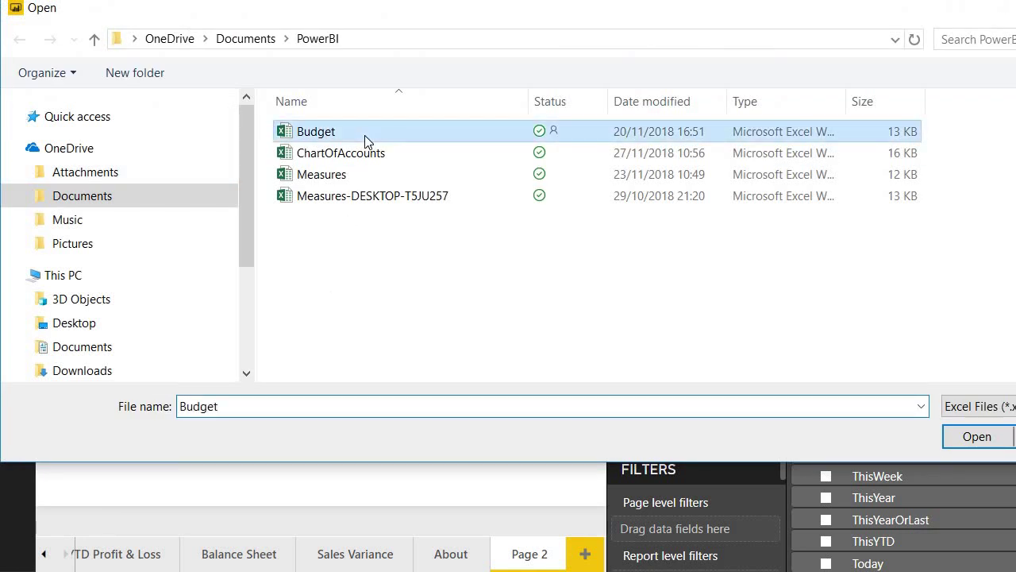
left_click(970, 441)
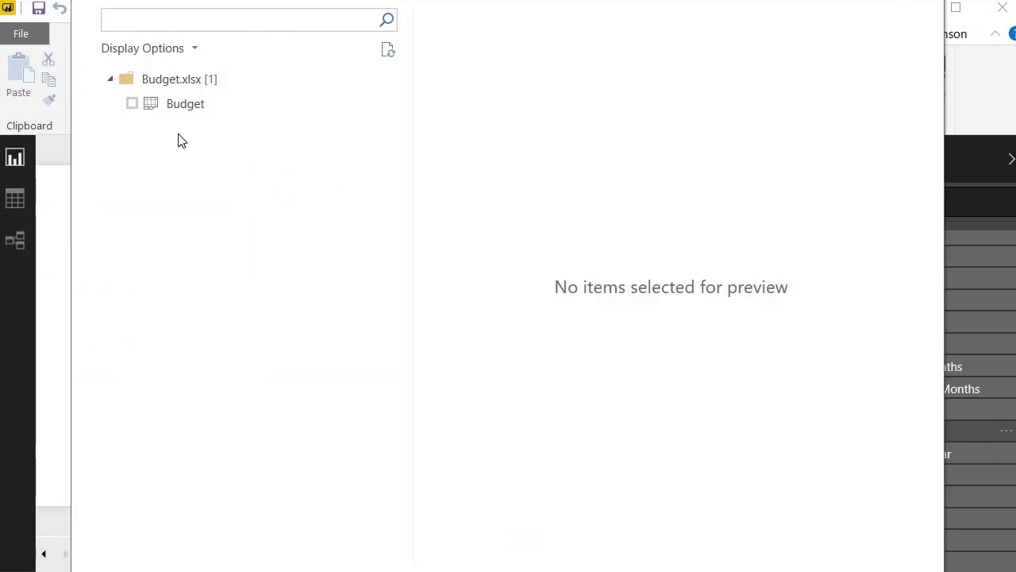
left_click(131, 103)
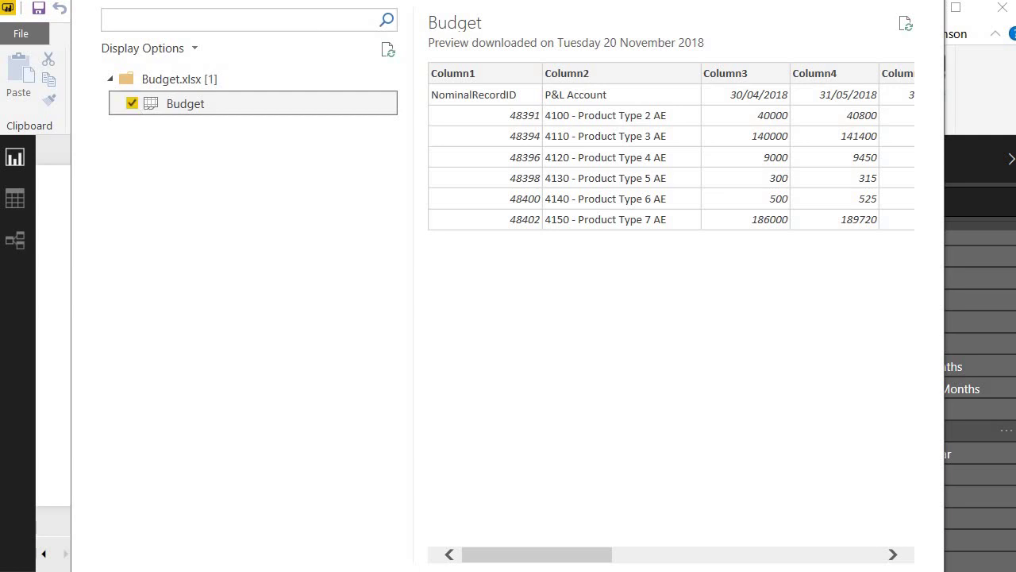
left_click(732, 525)
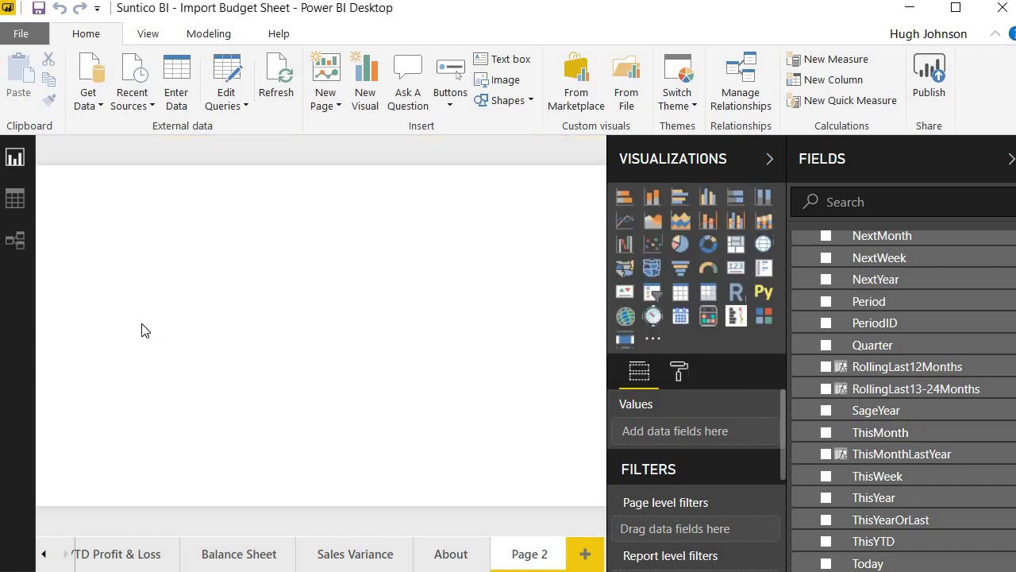
View the Budget table's data in Data view and open its More options menu
left_click(14, 202)
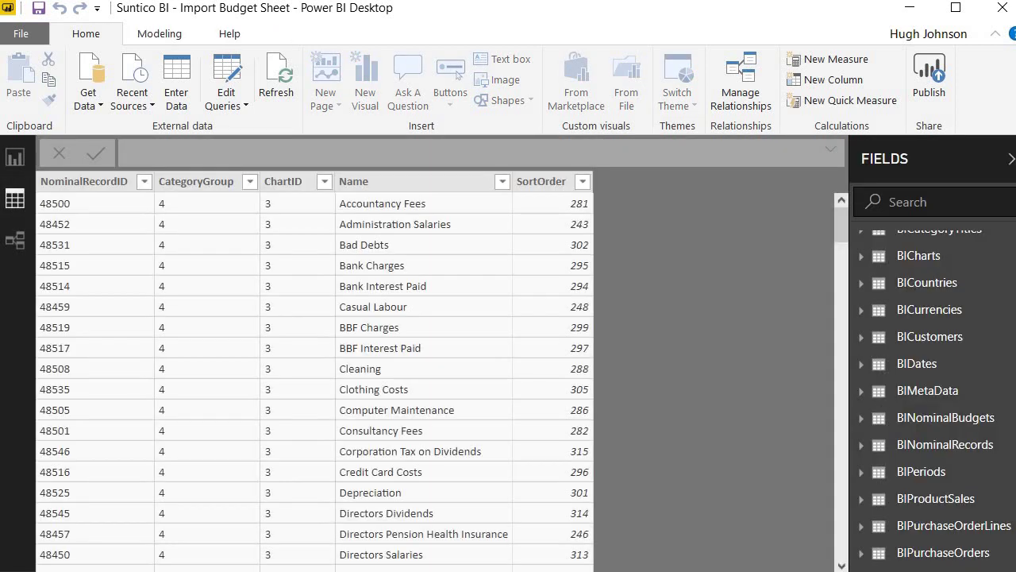
scroll(979, 483, "down", 5)
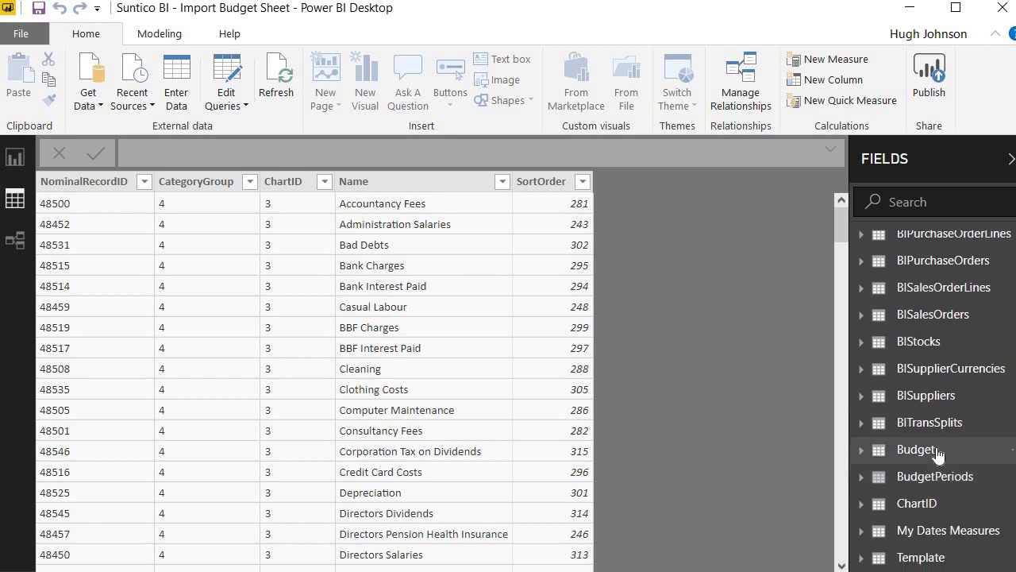
left_click(936, 451)
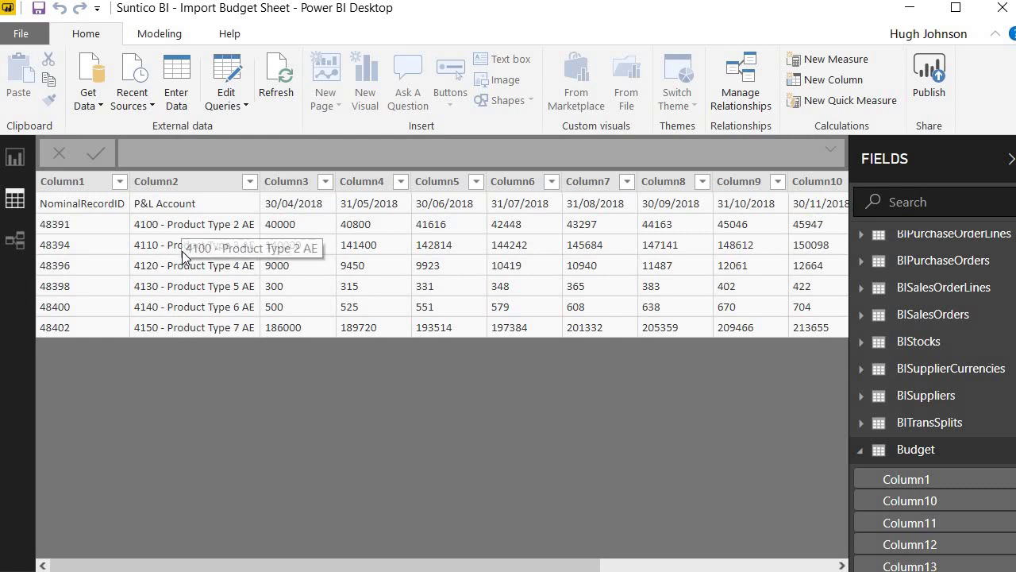
left_click(287, 181)
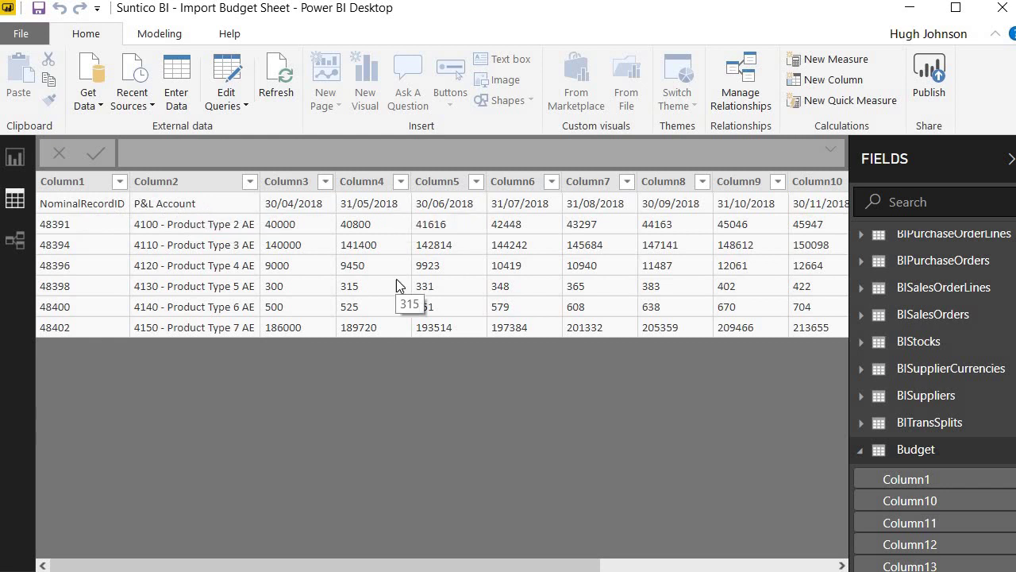
left_click(158, 36)
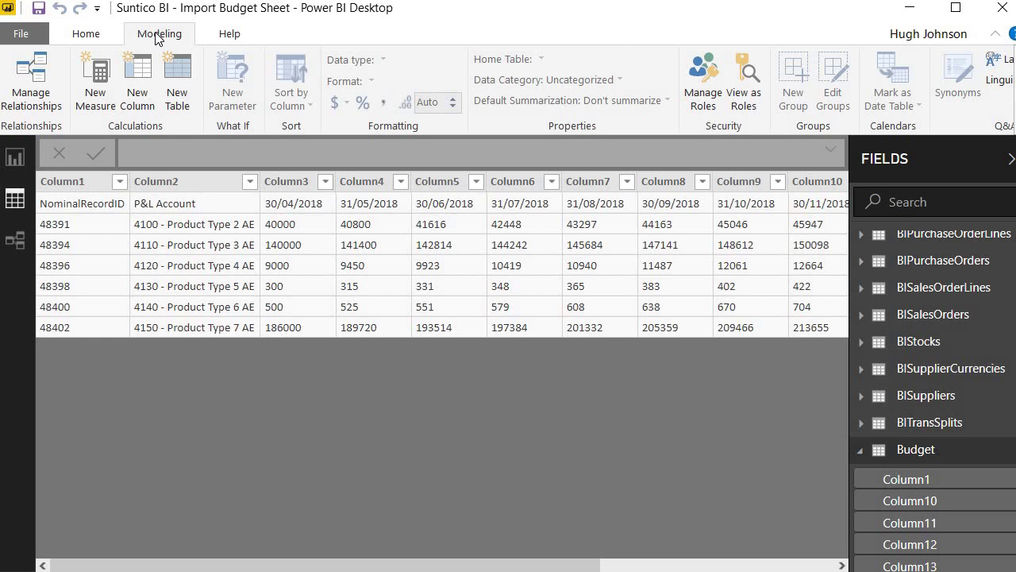
left_click(85, 33)
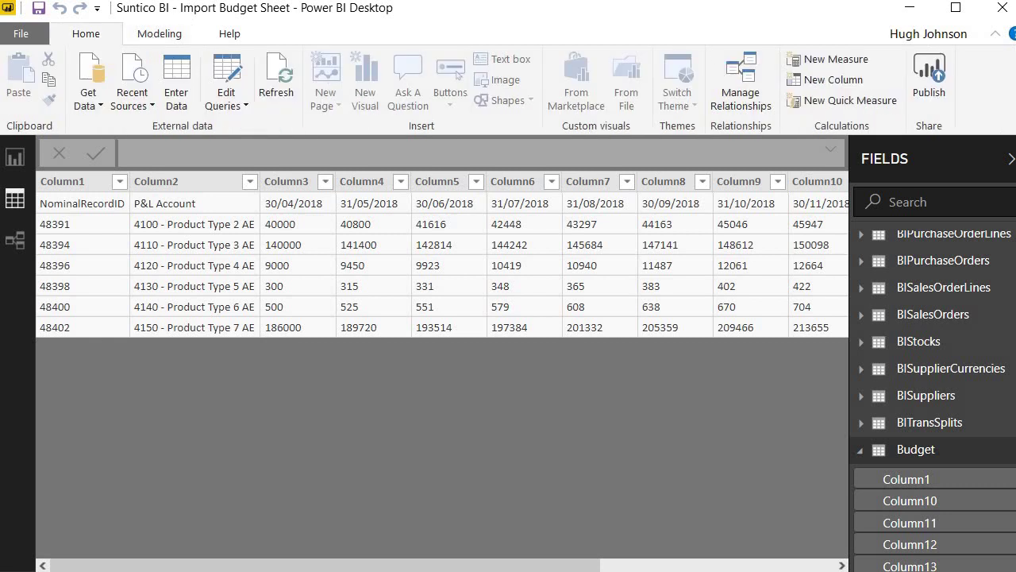
left_click(1013, 456)
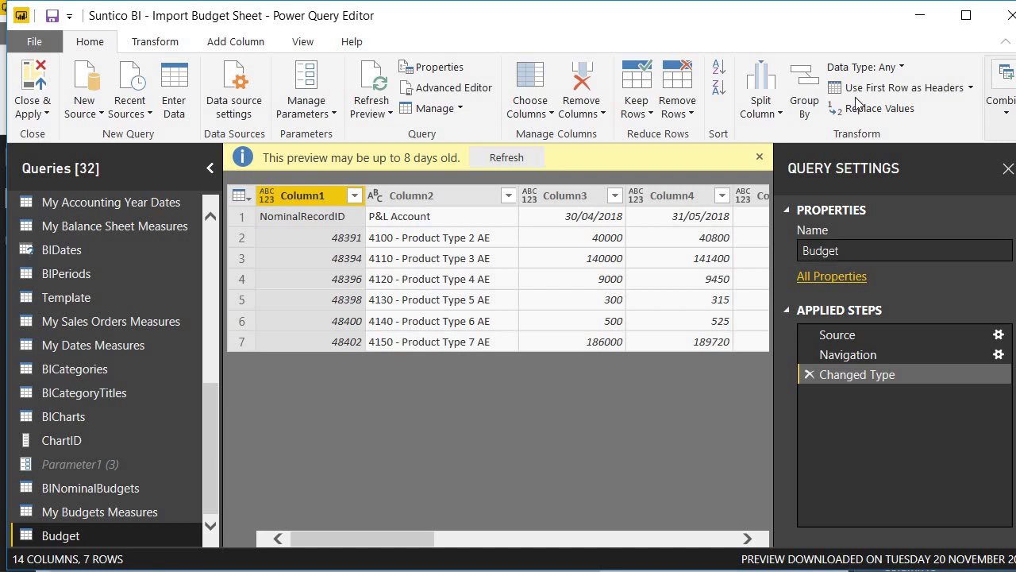
Use the first row as headers, then delete the P&L Account column, leaving 13 columns
left_click(895, 89)
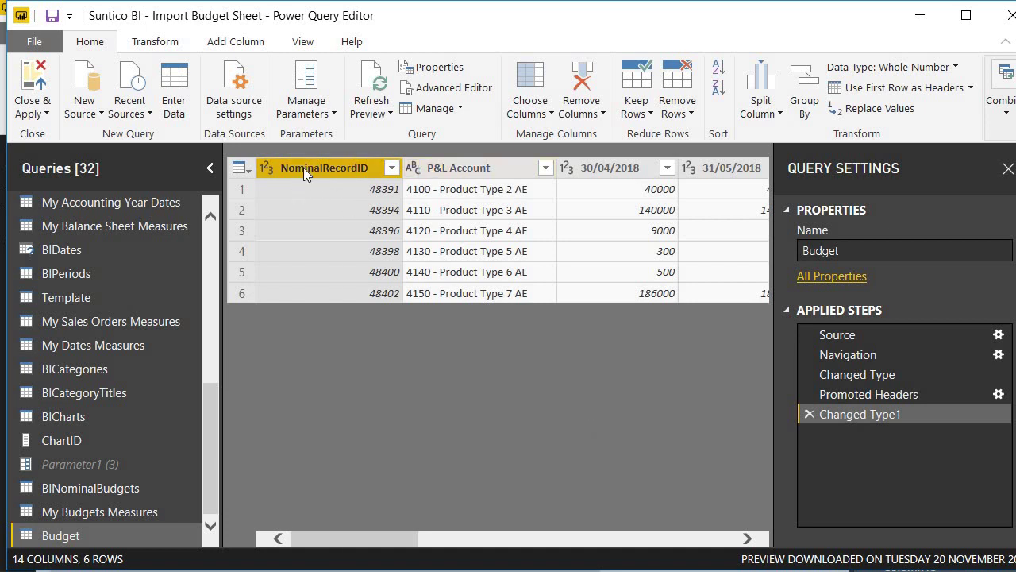
left_click(476, 172, "ctrl")
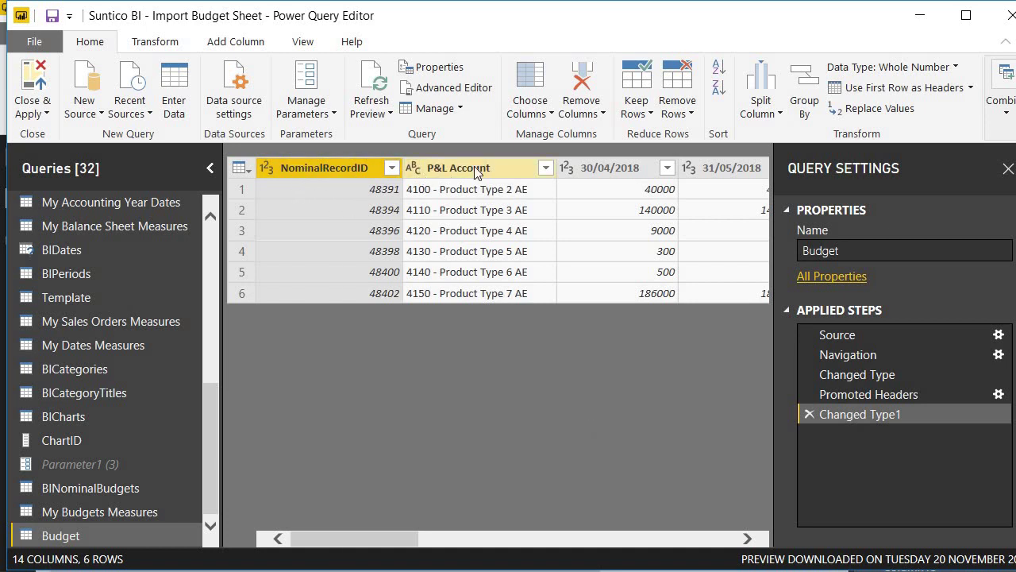
left_click(480, 169)
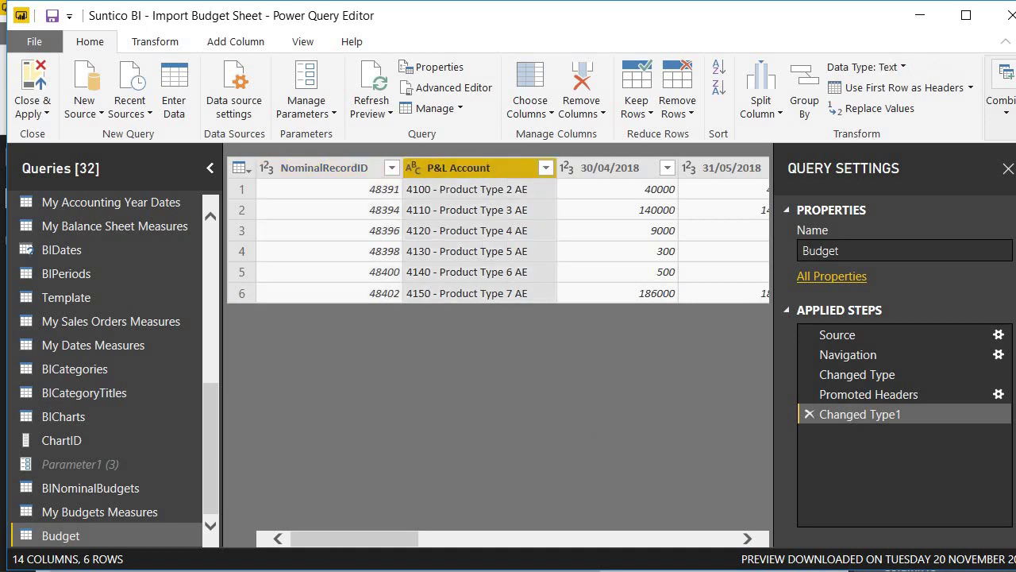
left_click(567, 93)
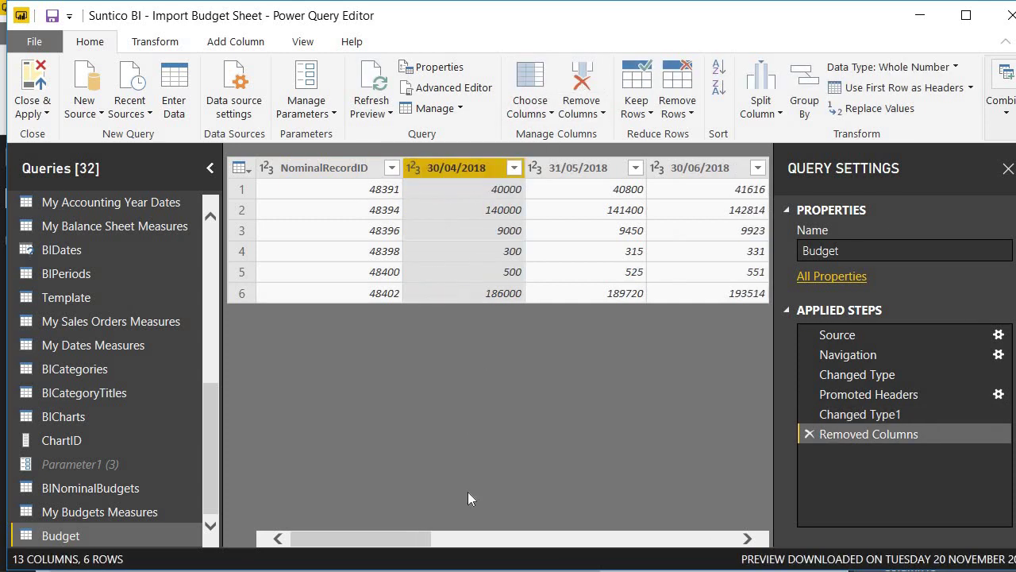
Unpivot the 30/04/2018 to 31/03/2019 month columns into Attribute and Value rows
mouse_move(404, 539)
left_mouse_down()
mouse_move(718, 543)
mouse_move(414, 538)
left_mouse_up()
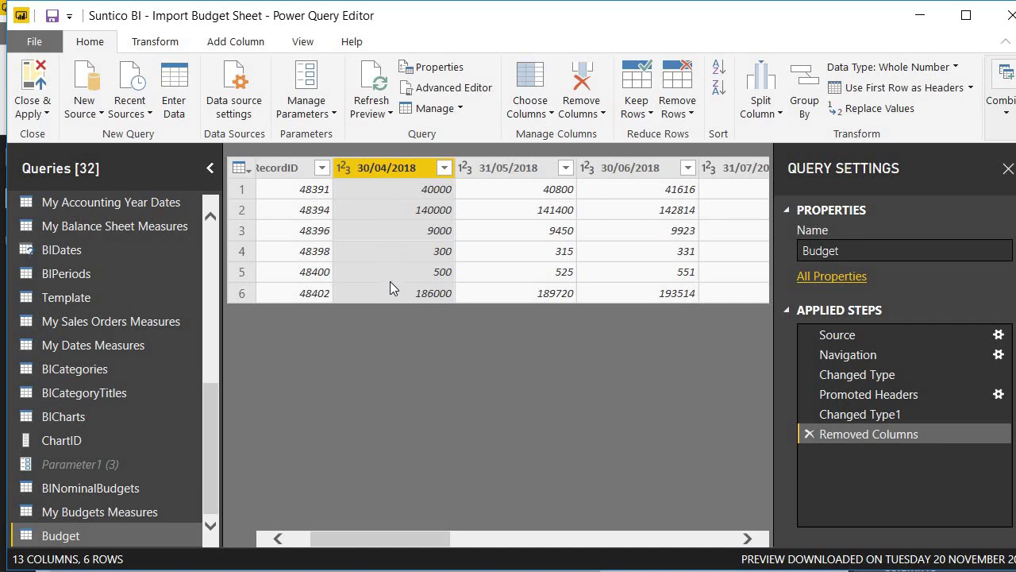
left_click_drag(448, 539, 688, 543)
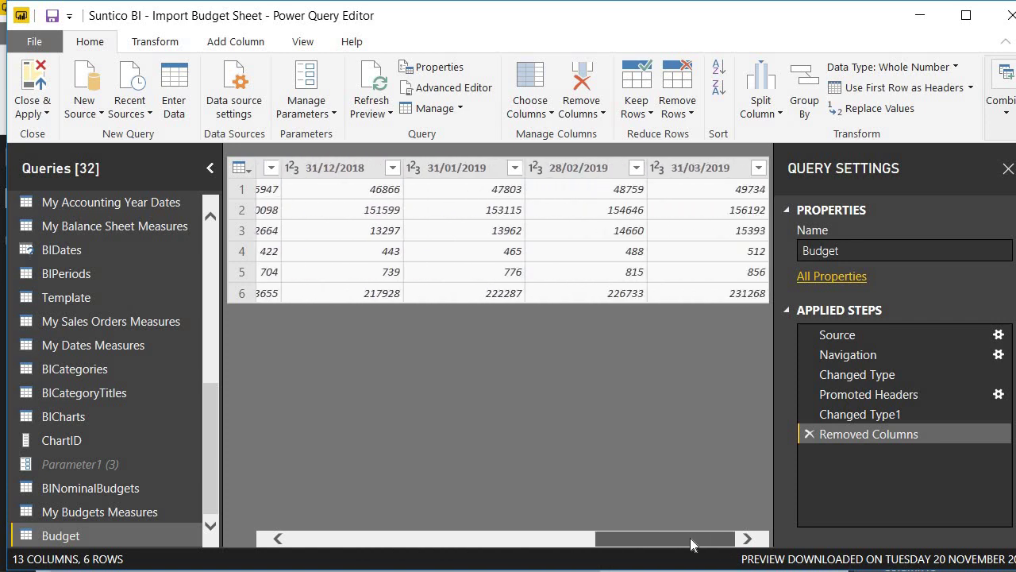
key("ctrl+a")
left_click(154, 43)
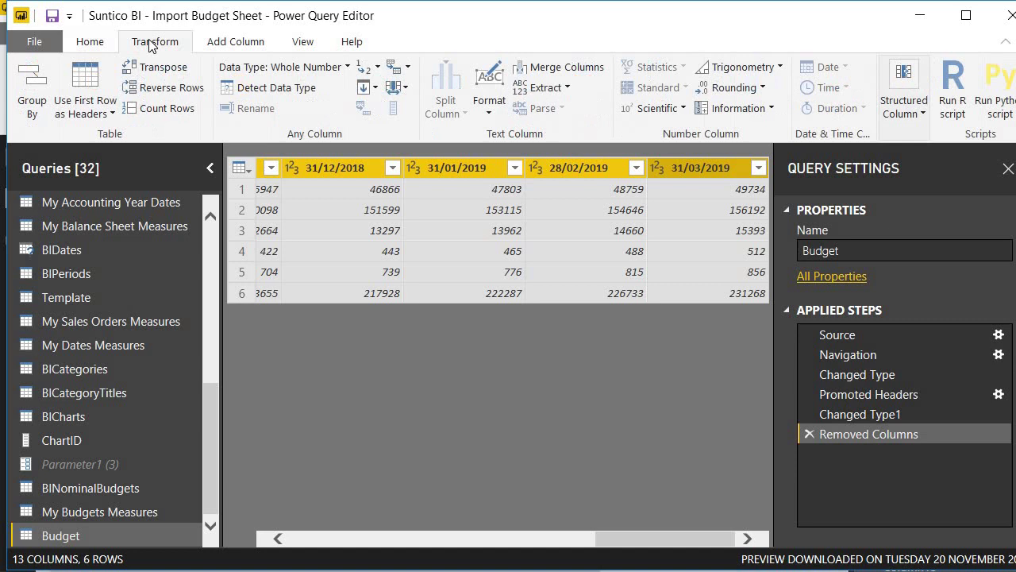
left_click(407, 68)
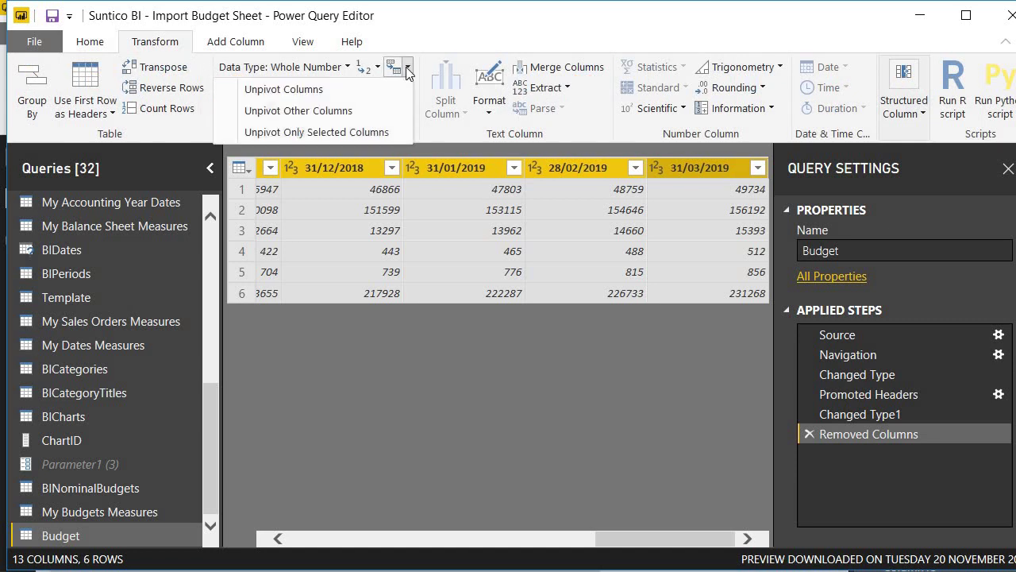
left_click(300, 90)
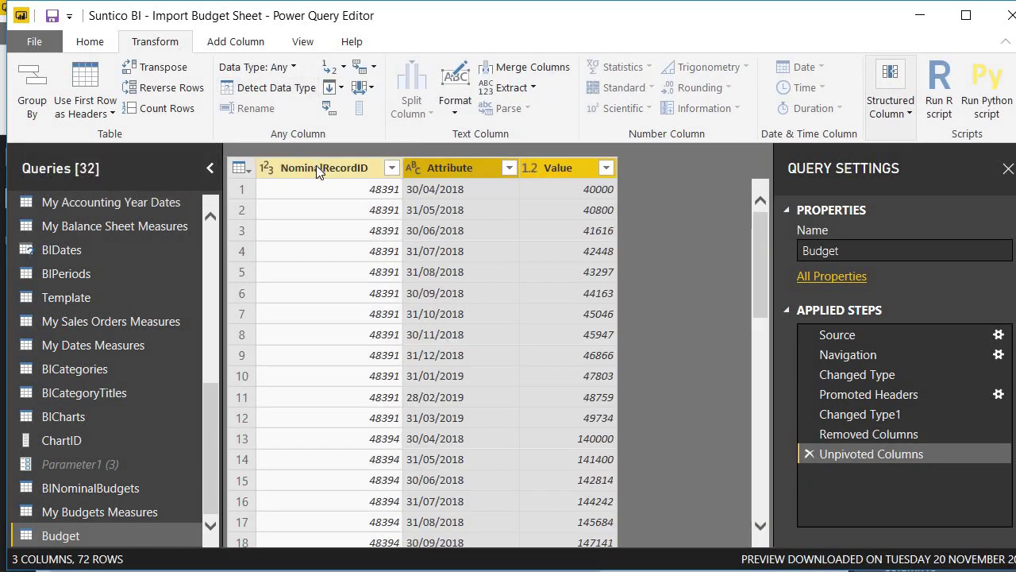
Rename the Attribute column to Date and the Value column to Budget
double_click(446, 167)
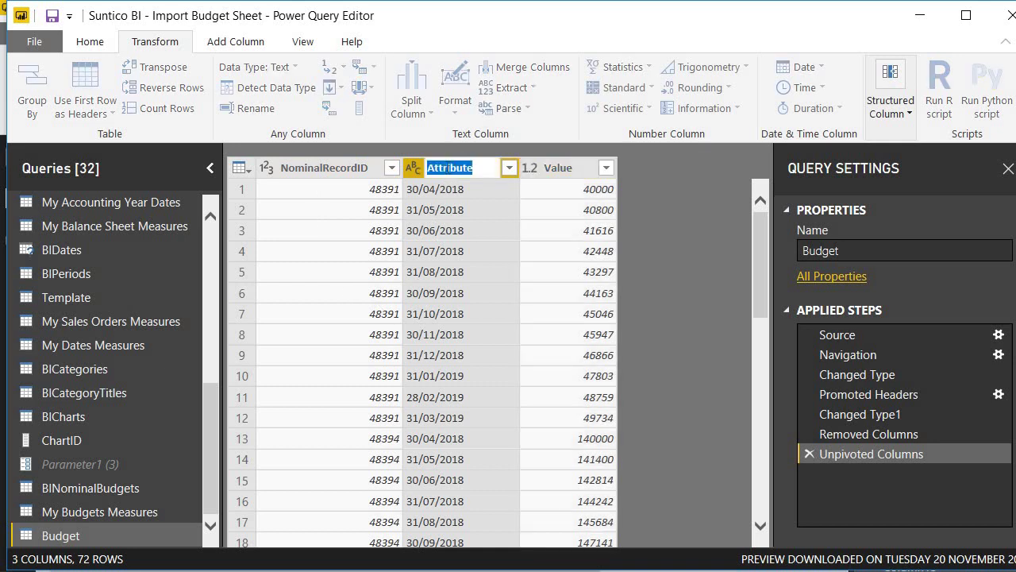
type("Date")
key("Return")
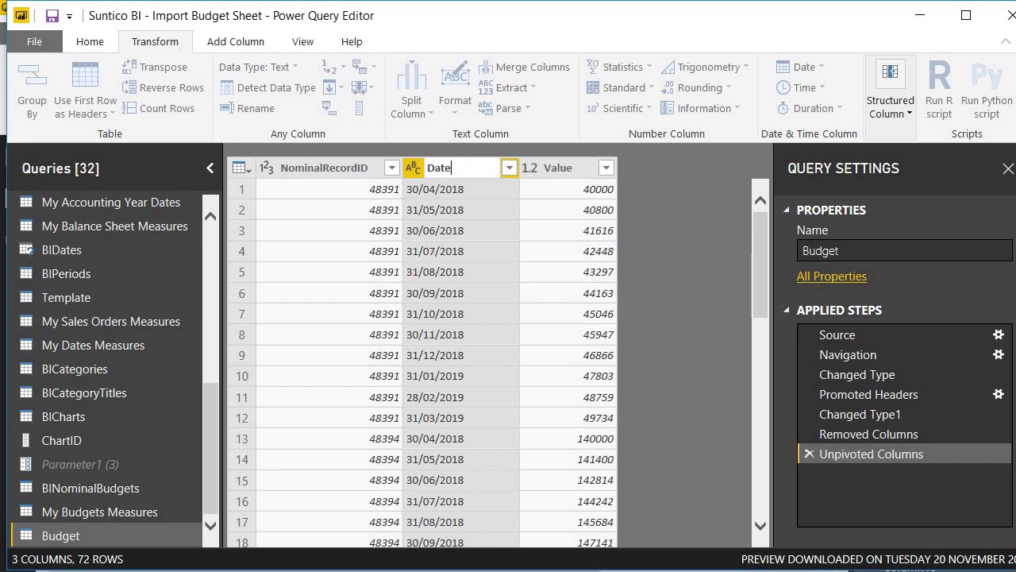
double_click(533, 168)
type("Budget")
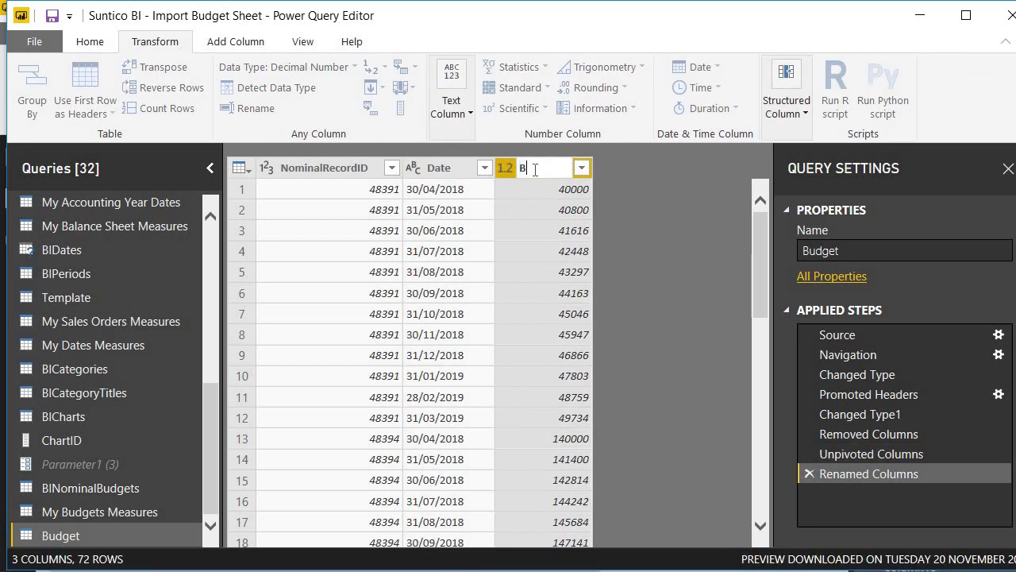
key("Return")
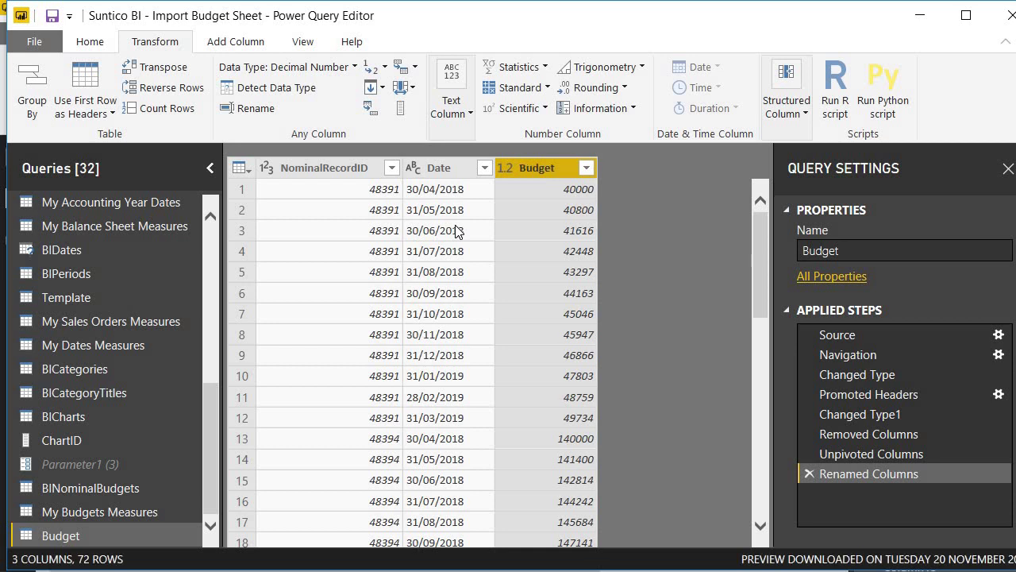
Change the Date column's data type to Date
right_click(438, 169)
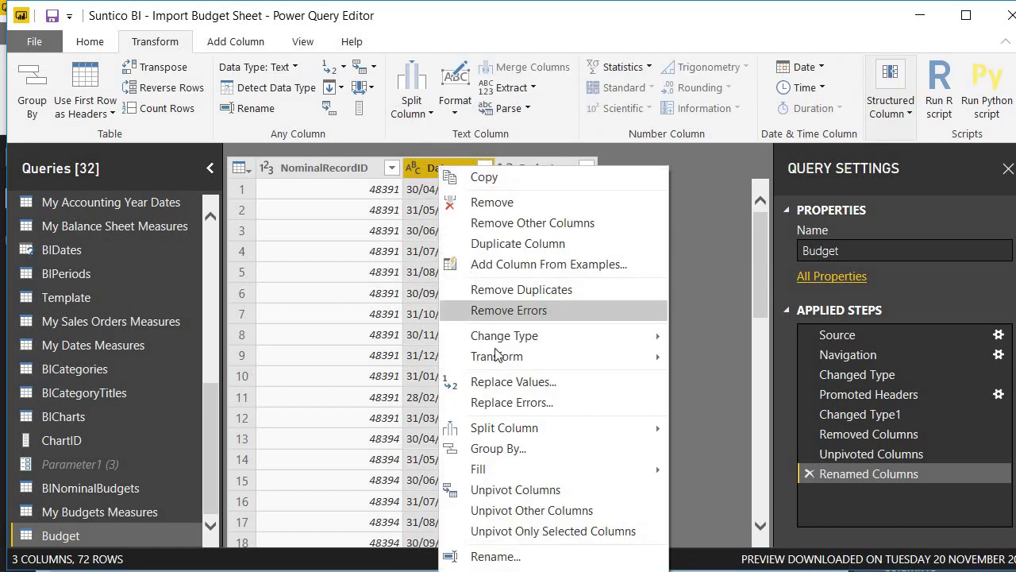
mouse_move(545, 337)
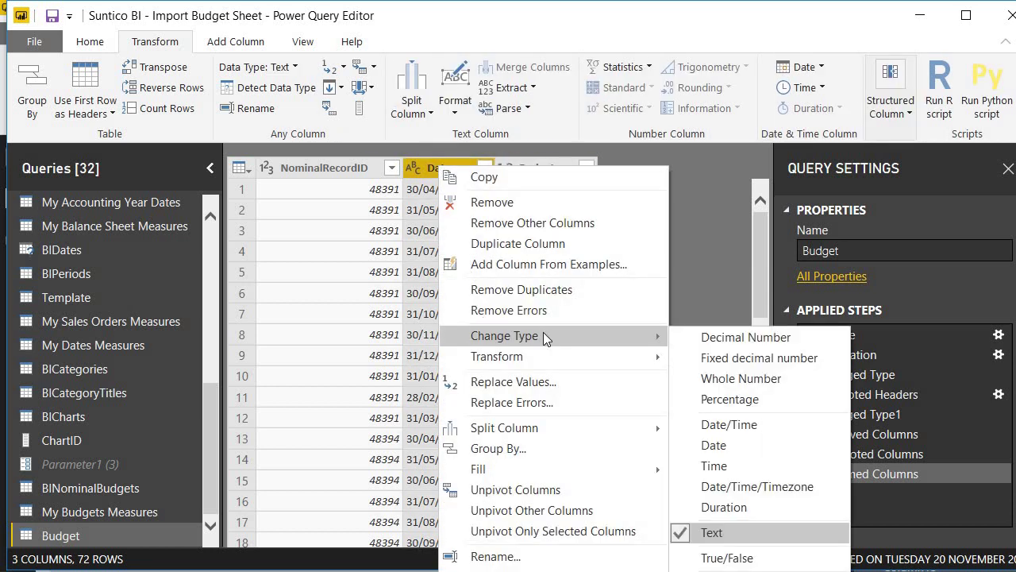
left_click(734, 444)
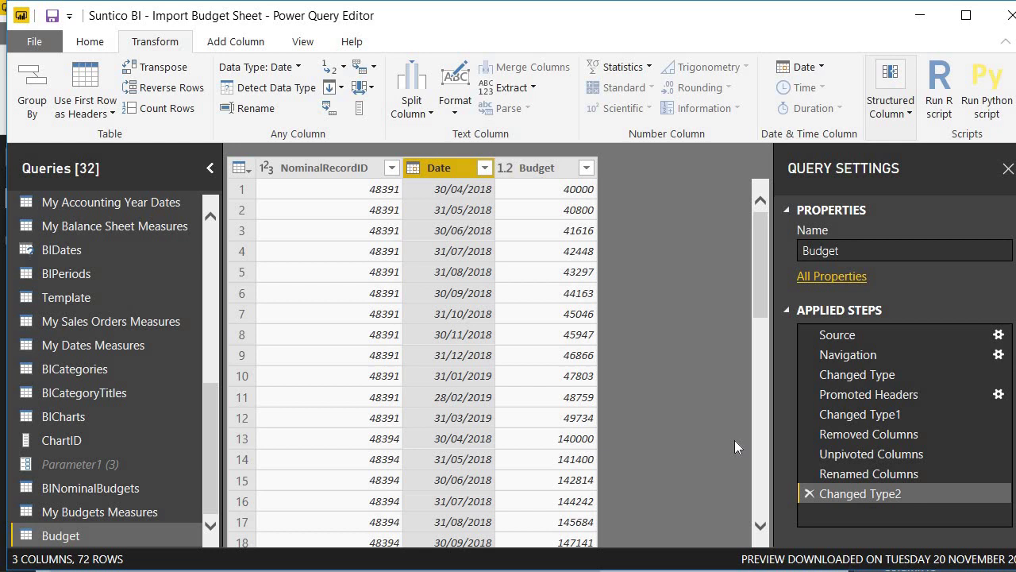
Transform the Date column to Start of Month, giving dates like 01/04/2018
right_click(449, 164)
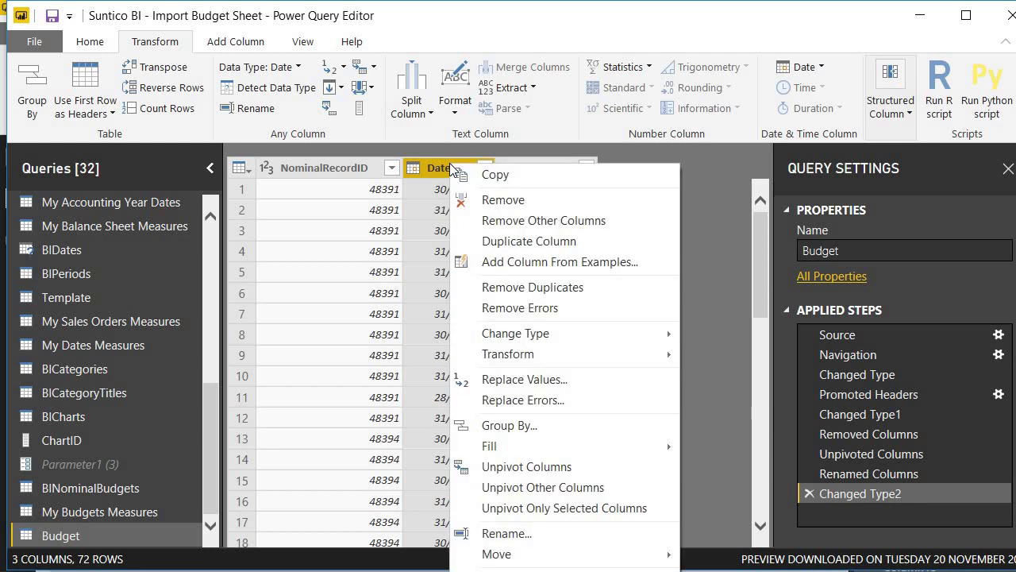
mouse_move(556, 353)
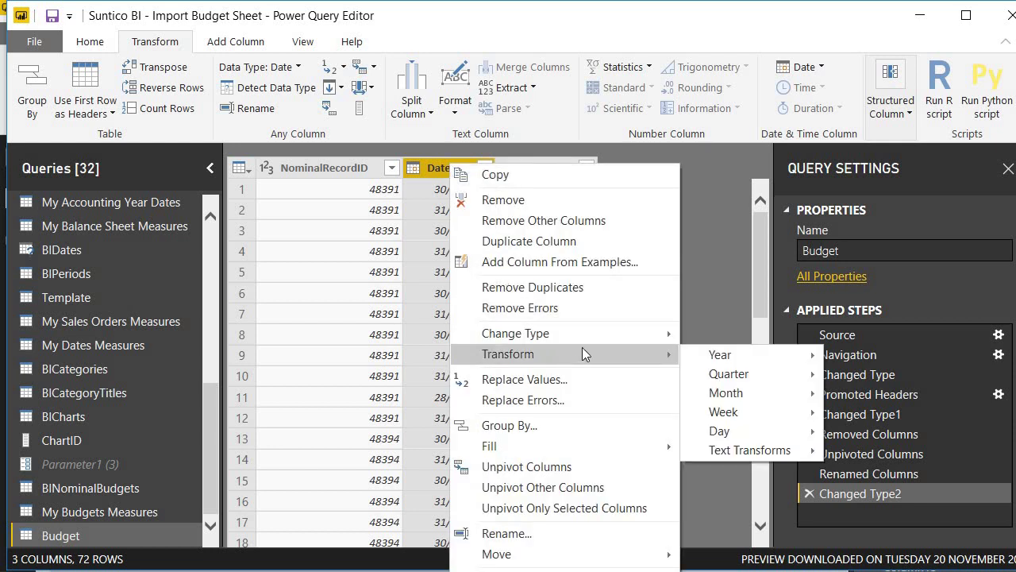
mouse_move(732, 398)
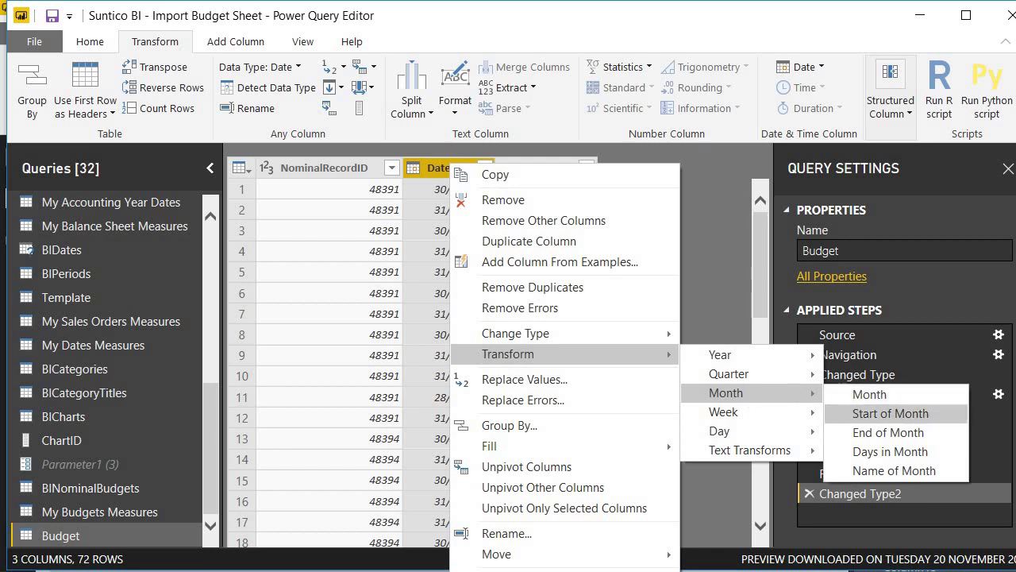
left_click(874, 414)
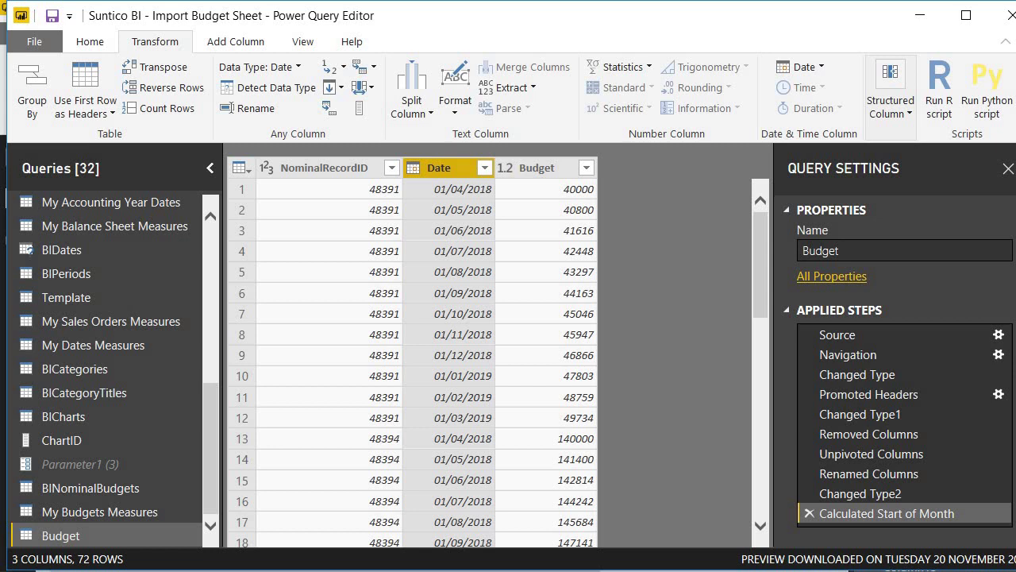
Change the NominalRecordID column's type from whole number to Text
left_click(317, 172)
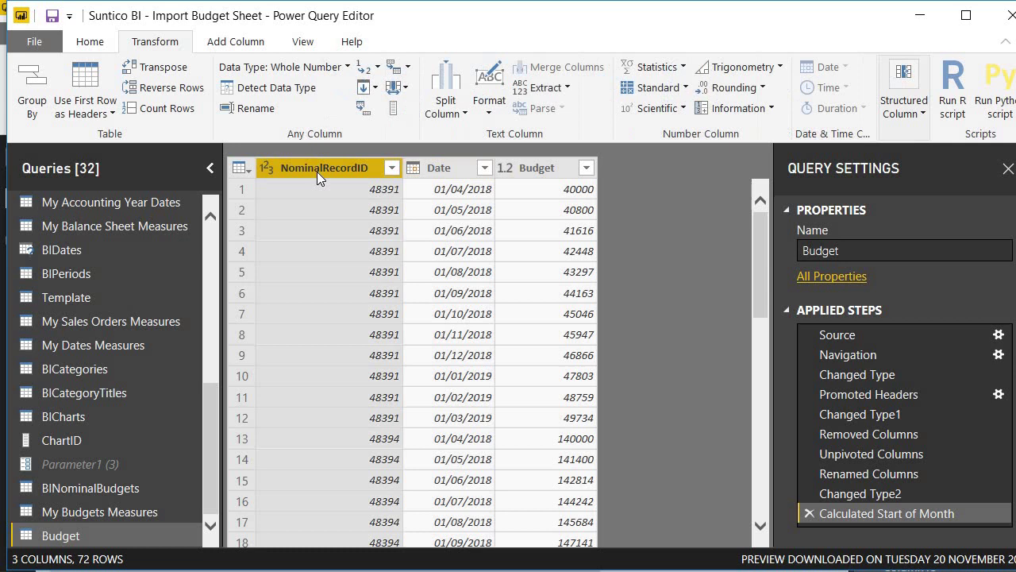
right_click(317, 172)
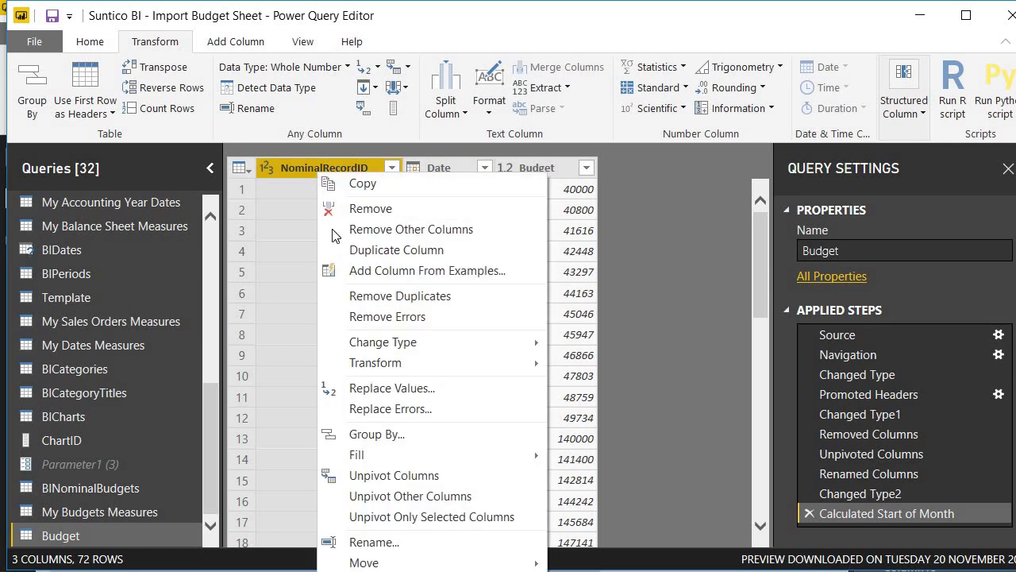
mouse_move(395, 349)
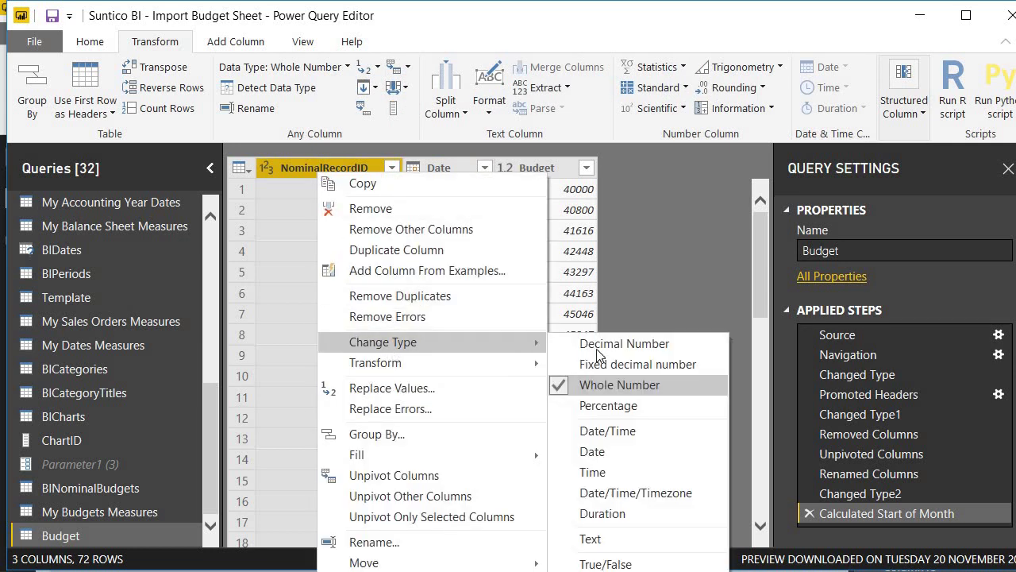
left_click(618, 539)
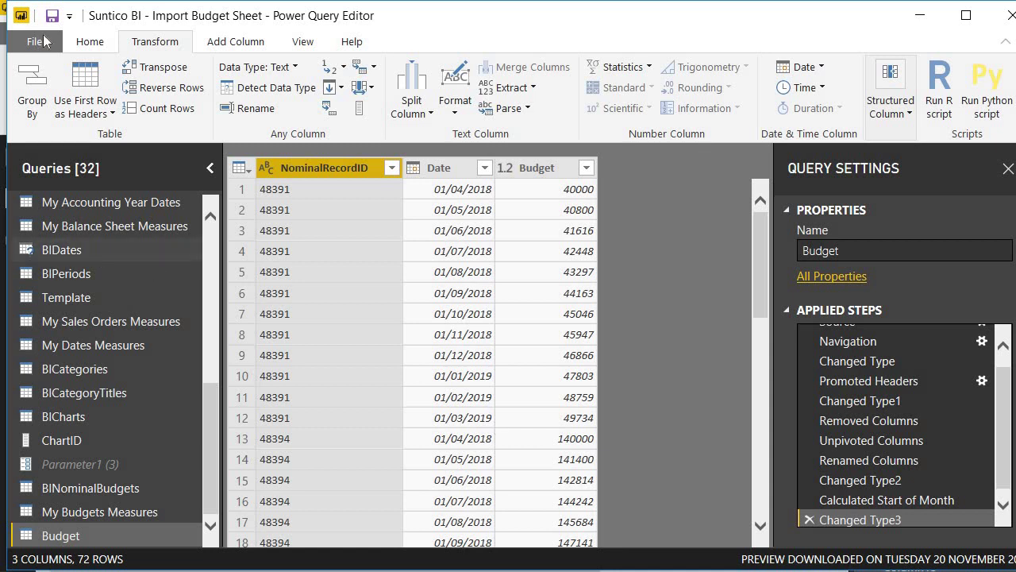
Close & Apply the query so Budget loads with NominalRecordID, Date and Budget columns
left_click(89, 42)
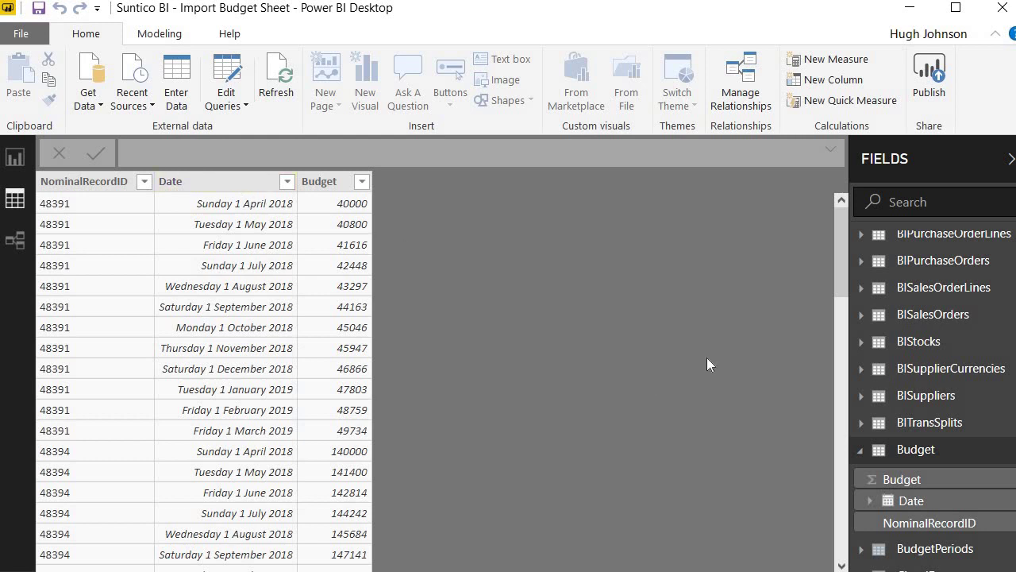
Format the Budget table's Date field as dd/MM/yyyy (14/03/2001) from the Modeling tab
left_click(913, 501)
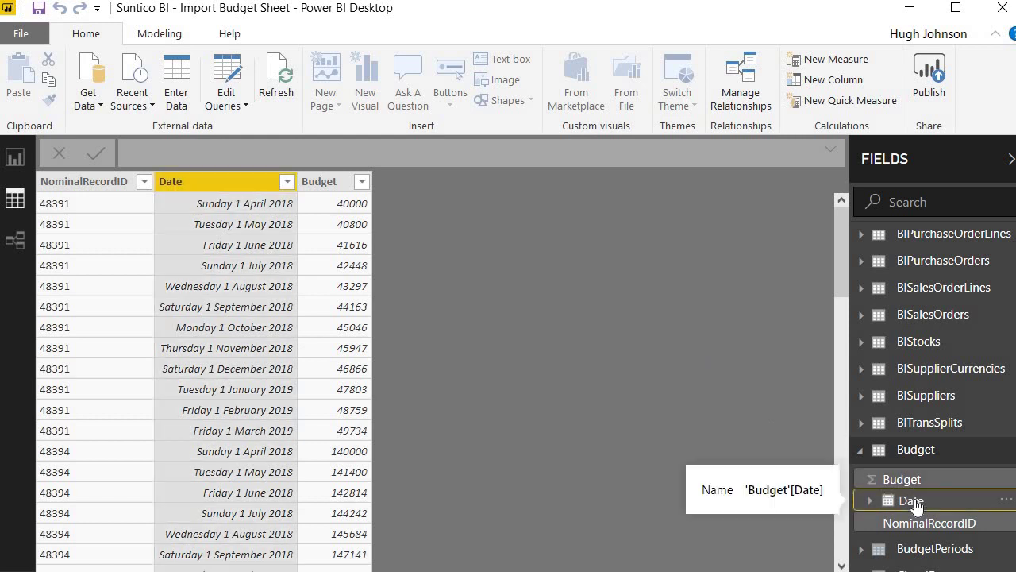
left_click(161, 35)
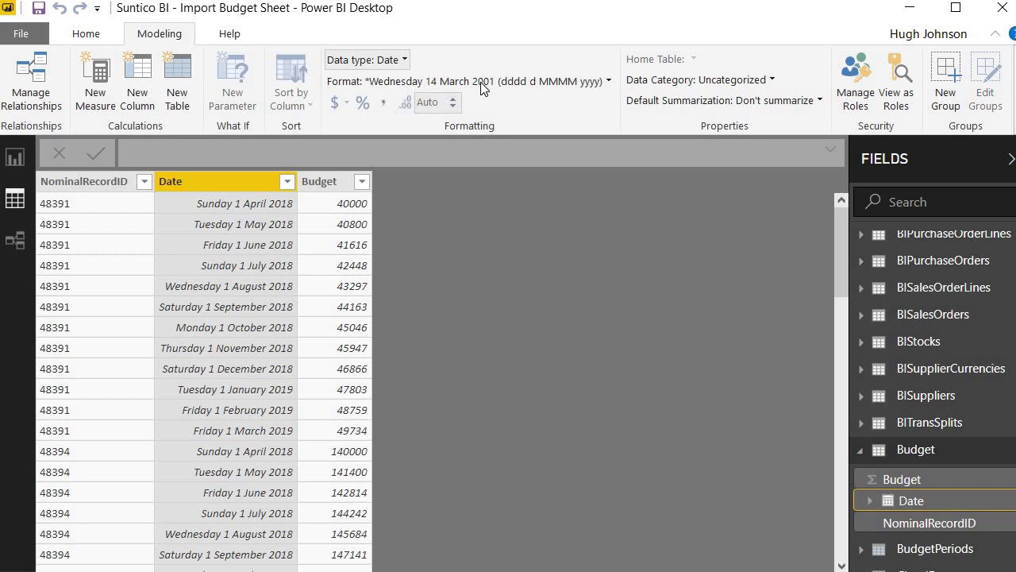
left_click(600, 84)
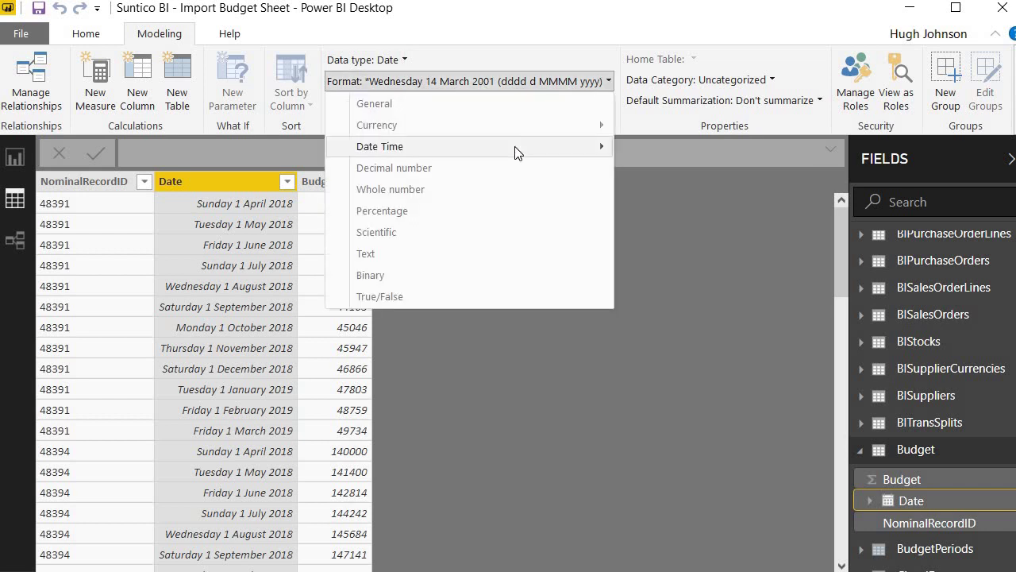
mouse_move(516, 153)
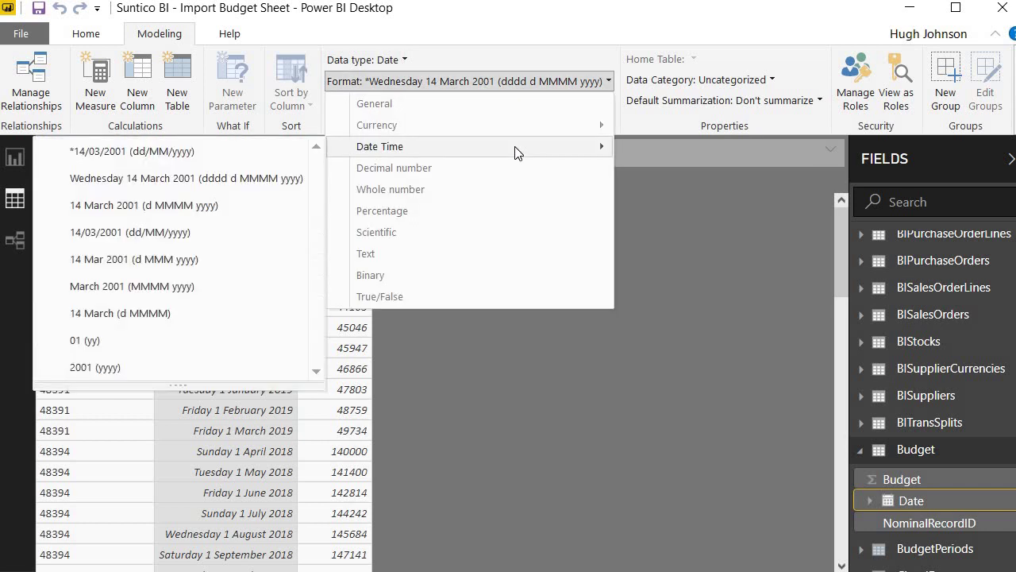
left_click(195, 153)
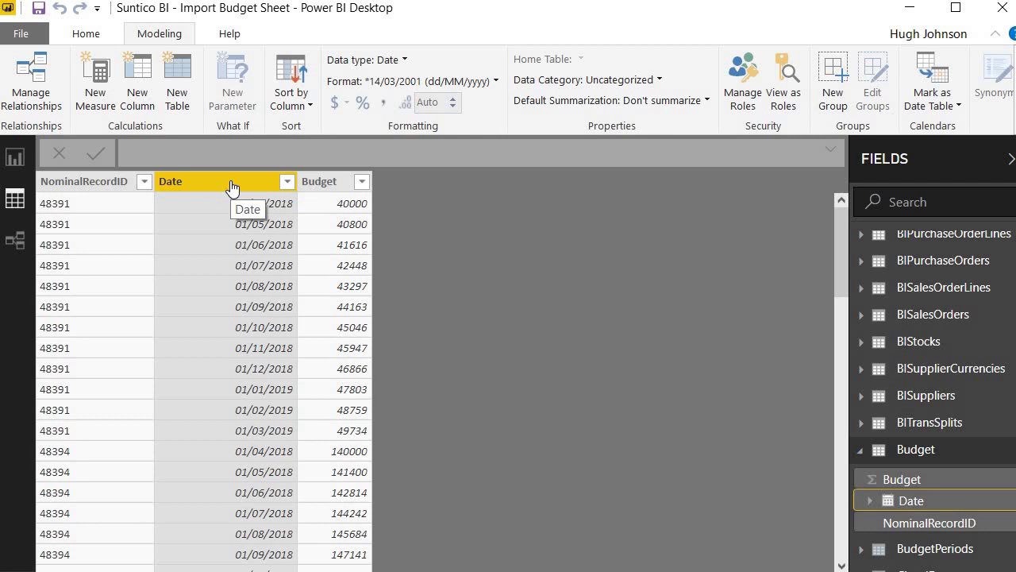
Start a new relationship using the Budget table's Date column
left_click(26, 77)
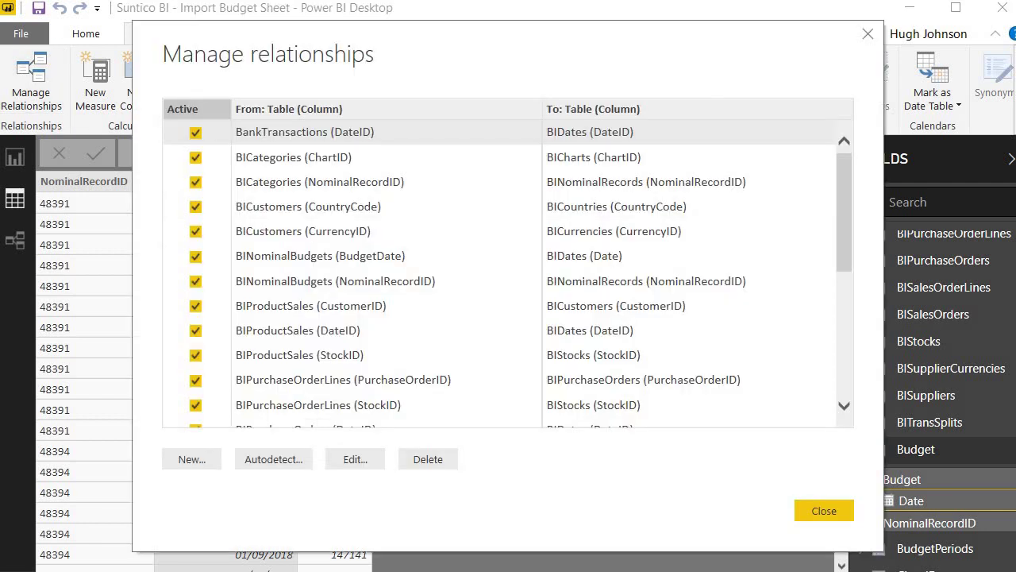
left_click_drag(843, 244, 843, 361)
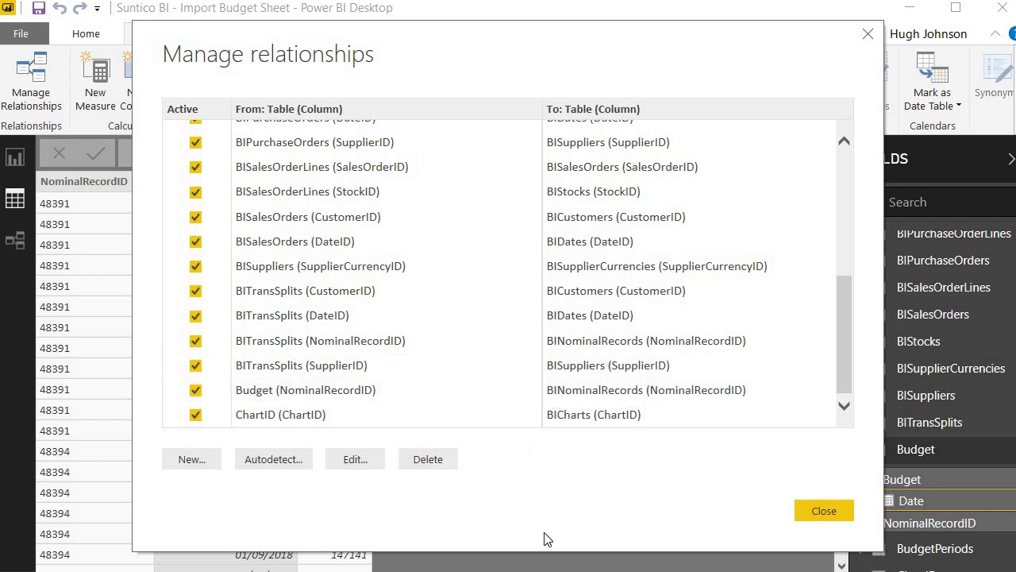
left_click(197, 462)
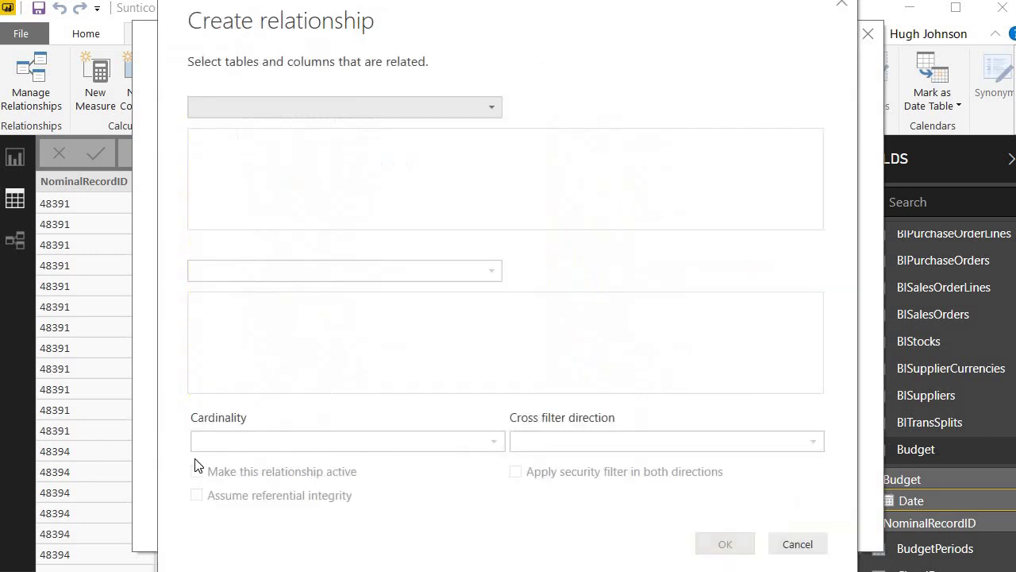
left_click(484, 107)
left_click_drag(489, 231, 489, 369)
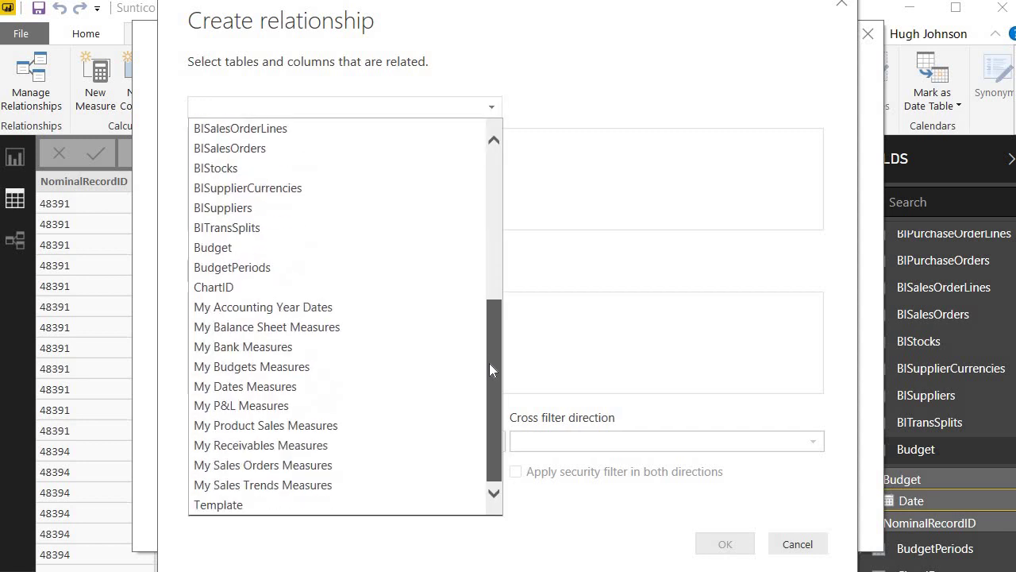
left_click(357, 245)
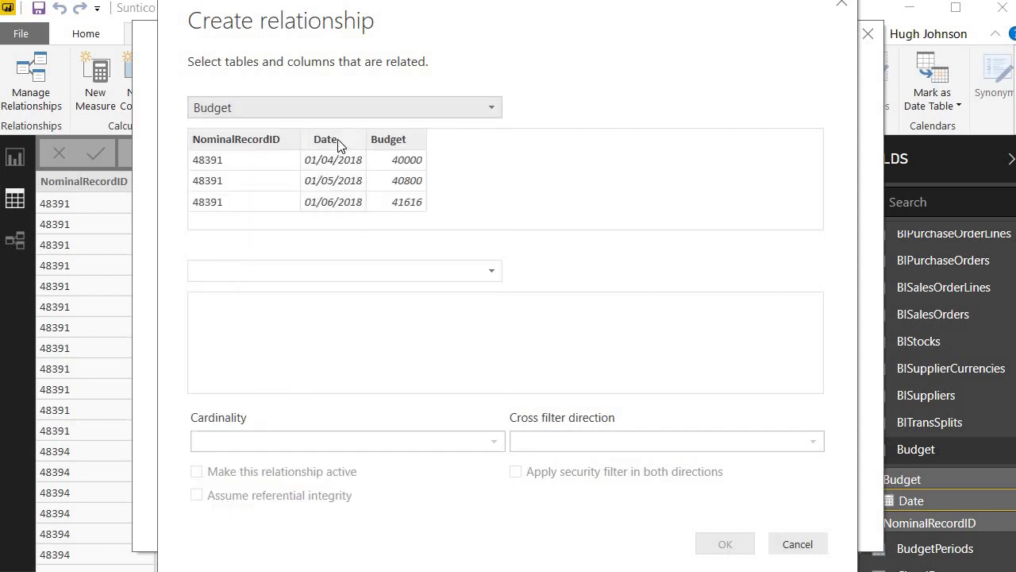
left_click(338, 200)
Relate it to the BIDates Date column, confirm the active relationship, and close Manage Relationships
left_click(492, 270)
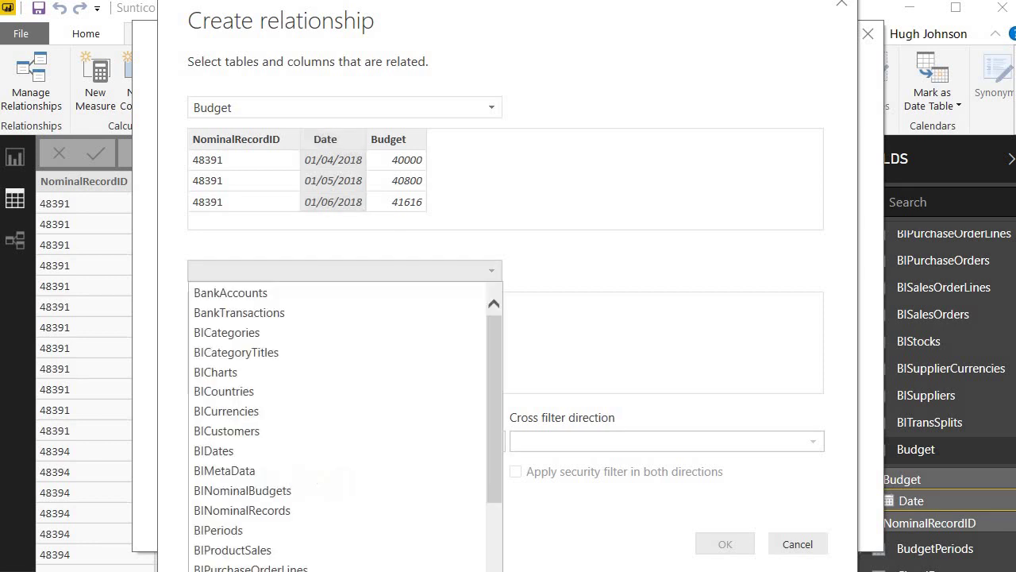
scroll(502, 341, "down", 1)
left_click(356, 394)
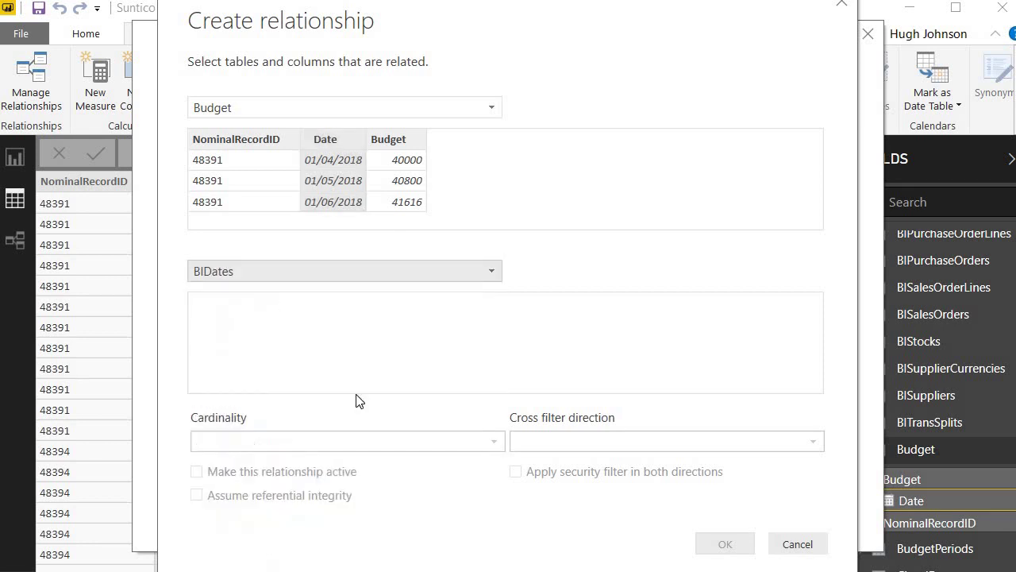
left_click(273, 304)
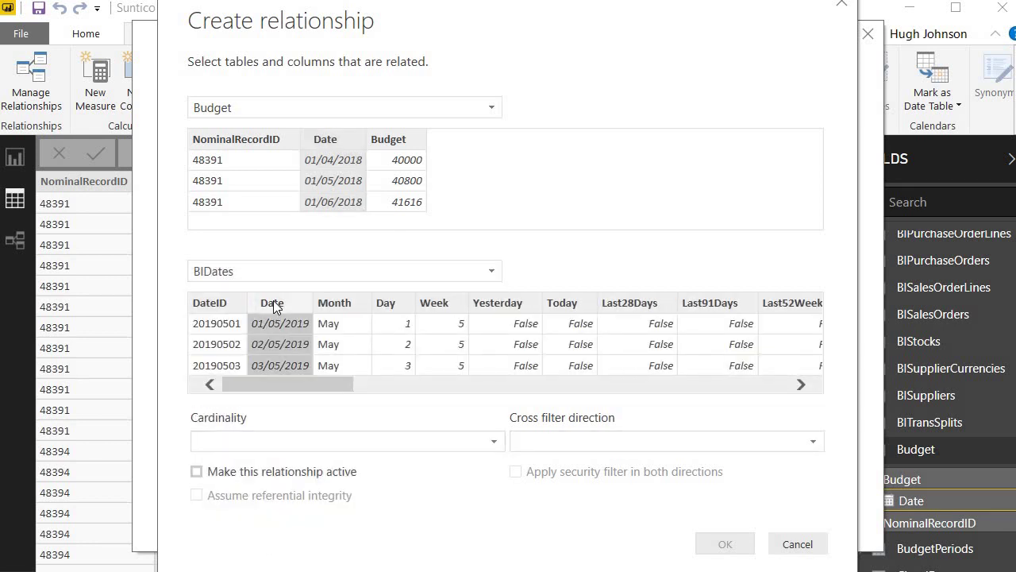
left_click(725, 545)
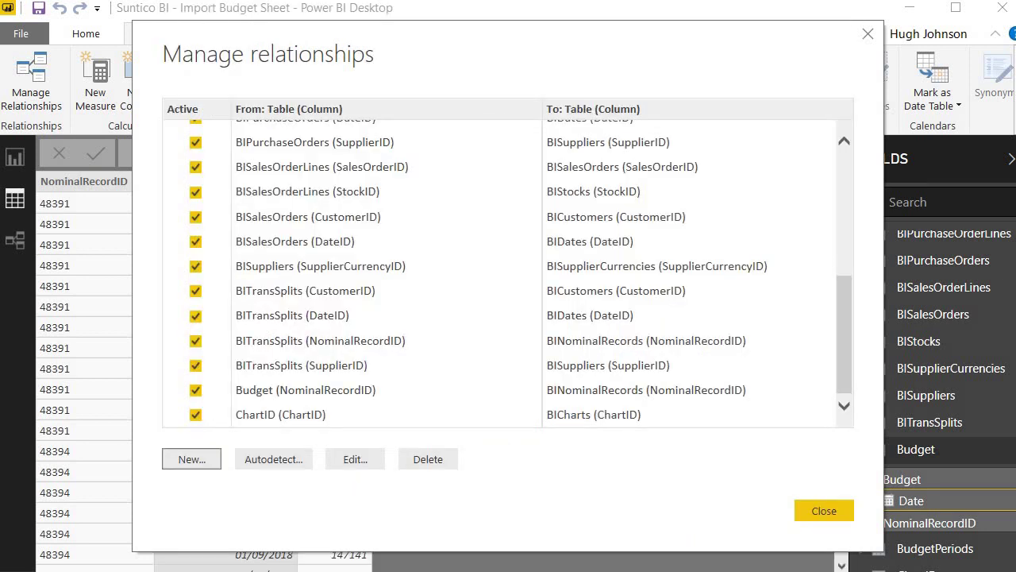
key("Escape")
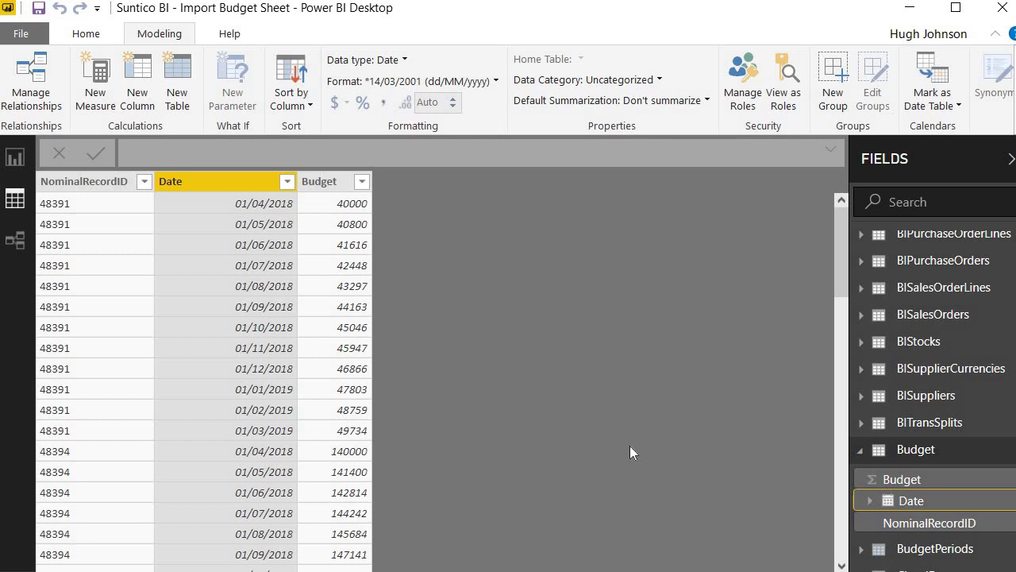
On Page 2 of the report, add a clustered column chart, then move and widen it
left_click(16, 159)
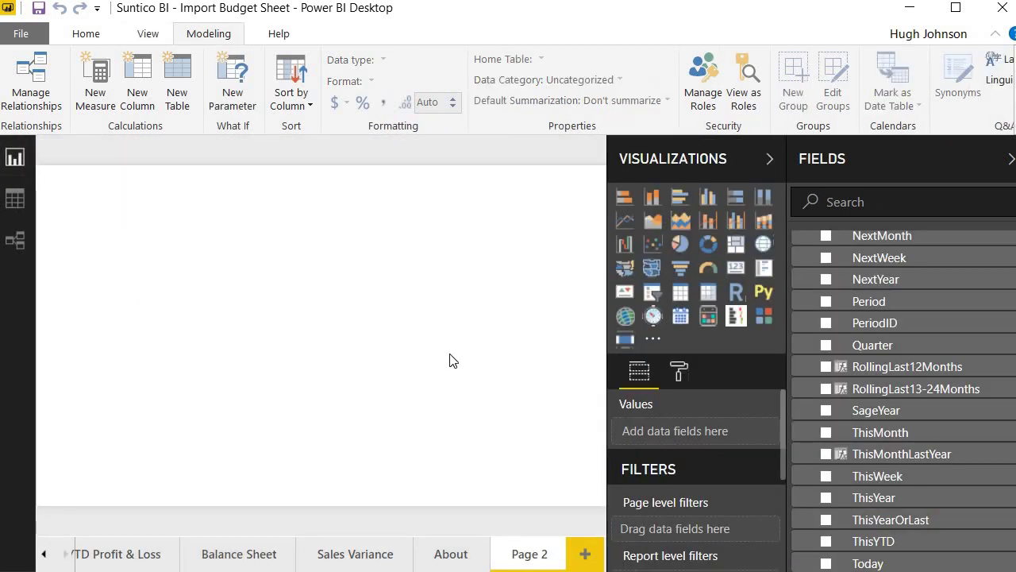
left_click(708, 200)
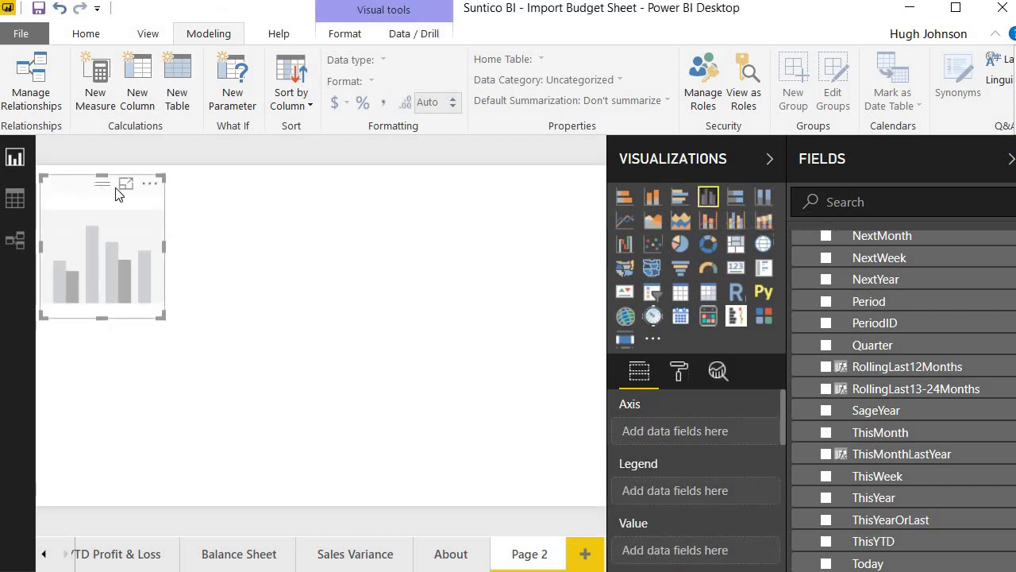
left_click_drag(115, 189, 208, 205)
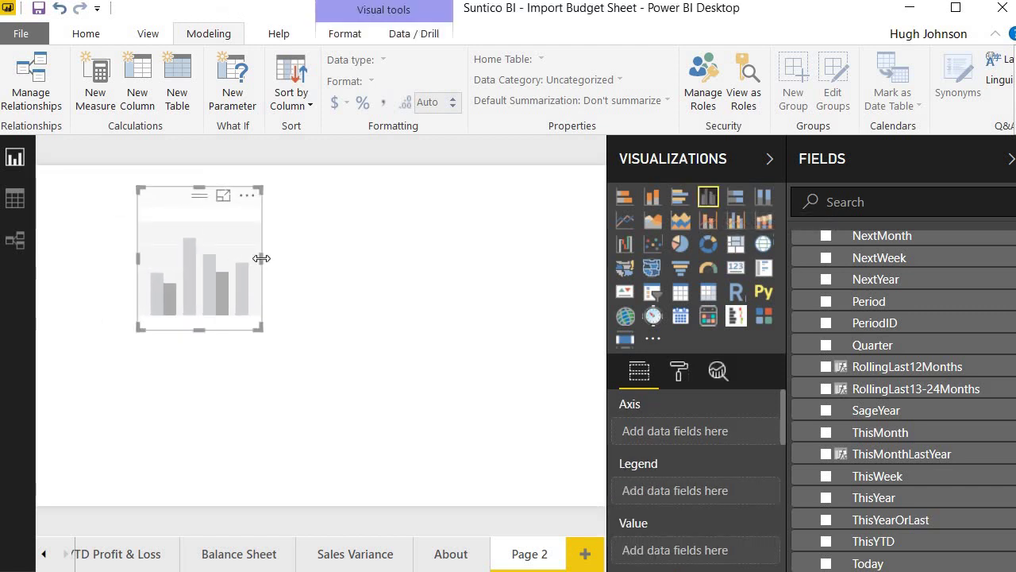
left_click_drag(261, 258, 481, 281)
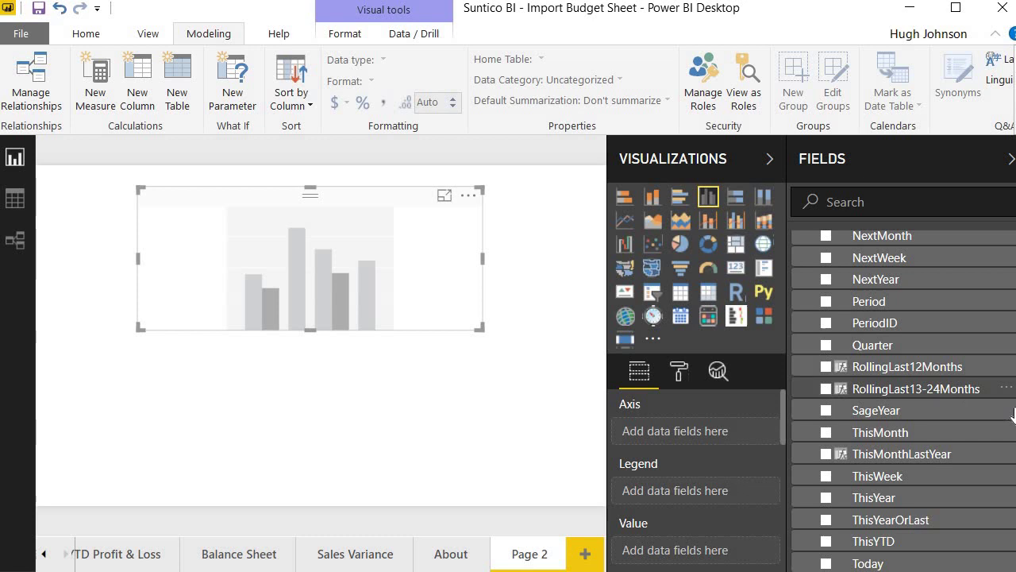
Add the Sales measure from My Sales Trends Measures to the chart's values
scroll(905, 410, "up", 15)
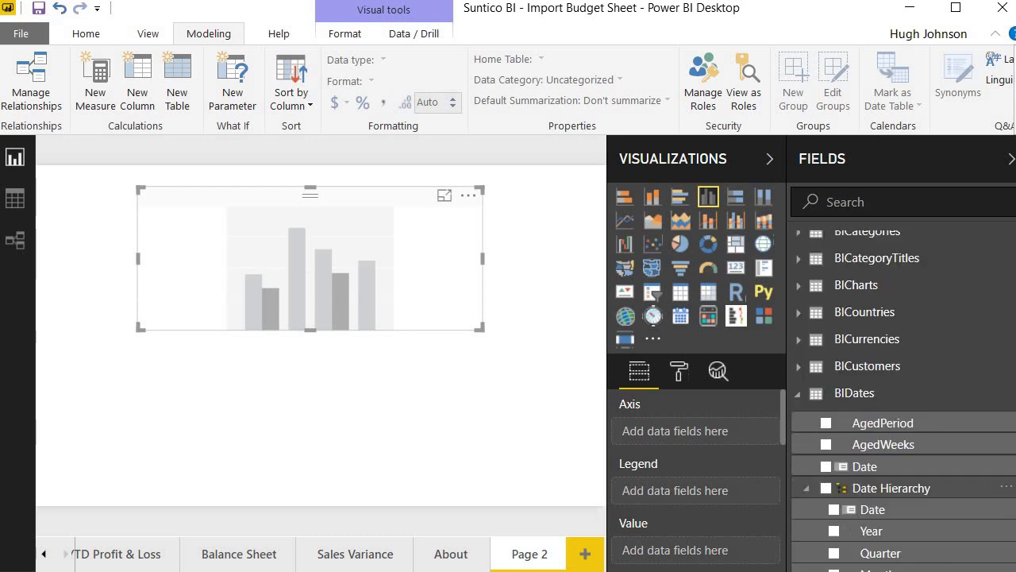
scroll(905, 410, "up", 1)
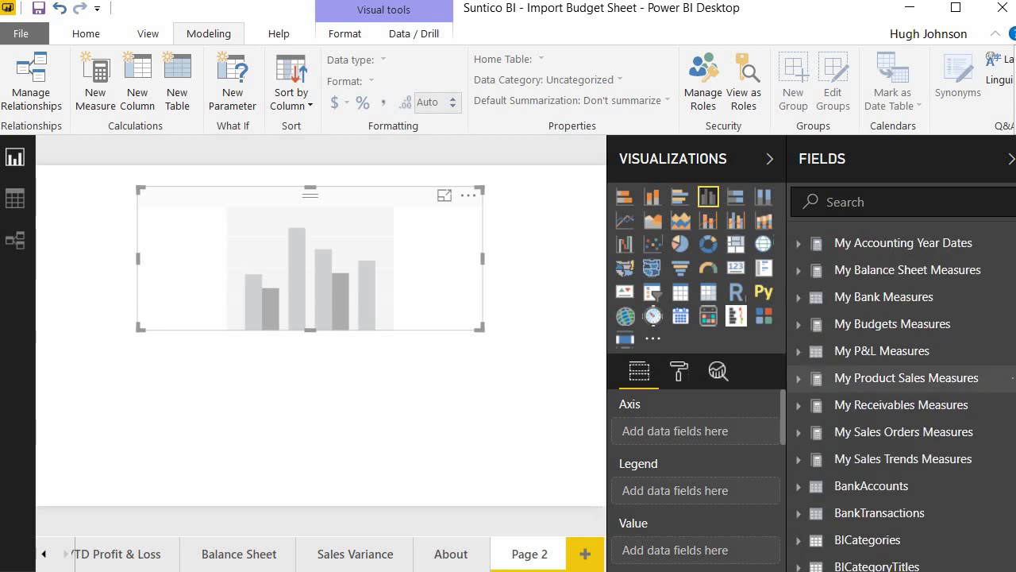
left_click(799, 459)
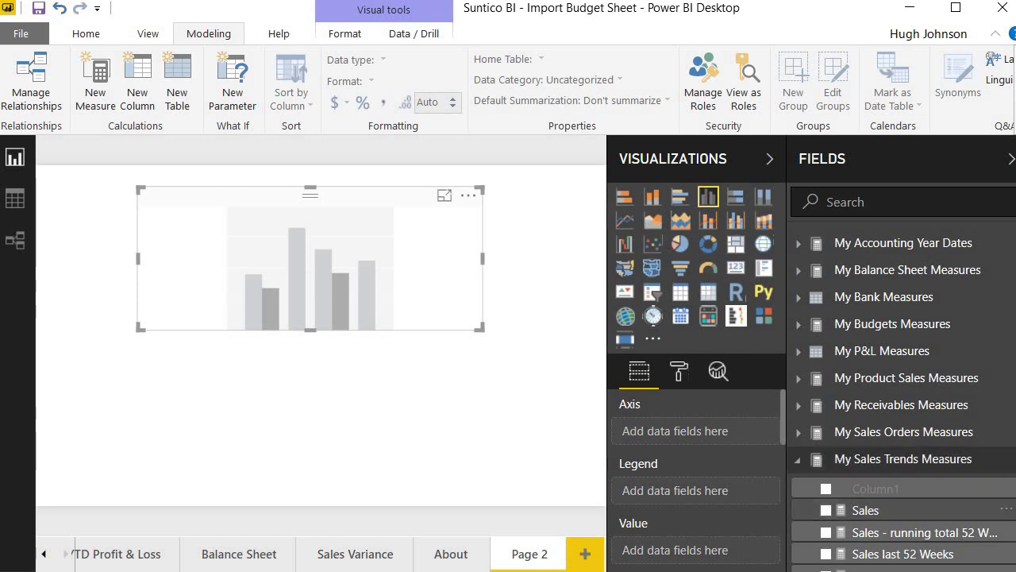
left_click_drag(867, 512, 687, 550)
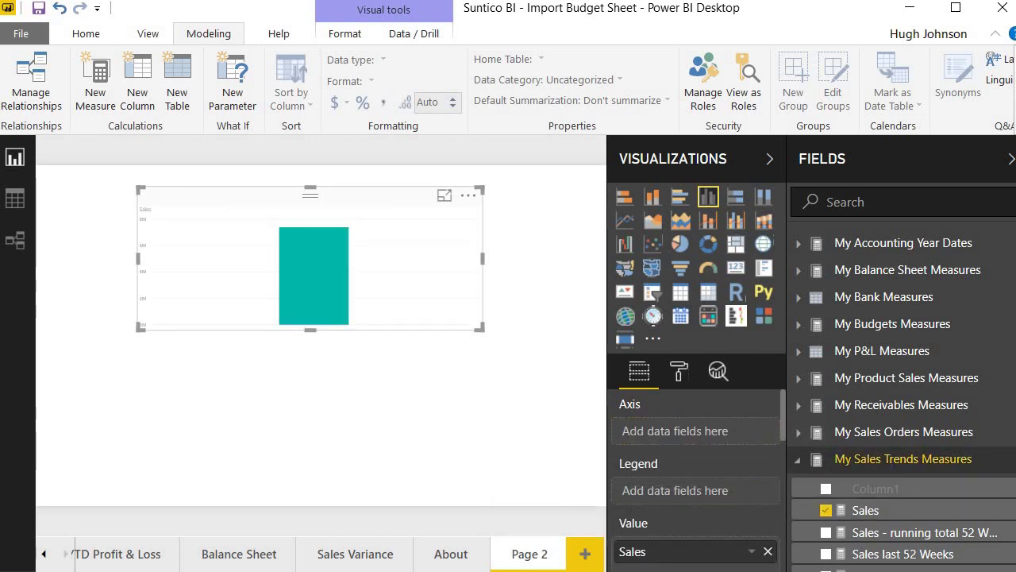
scroll(902, 397, "down", 20)
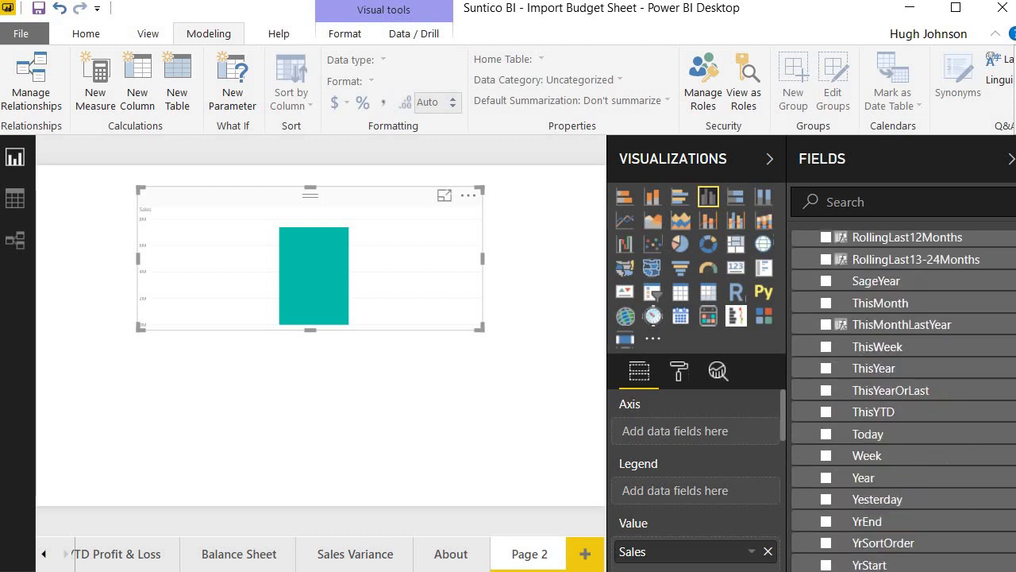
scroll(902, 397, "down", 10)
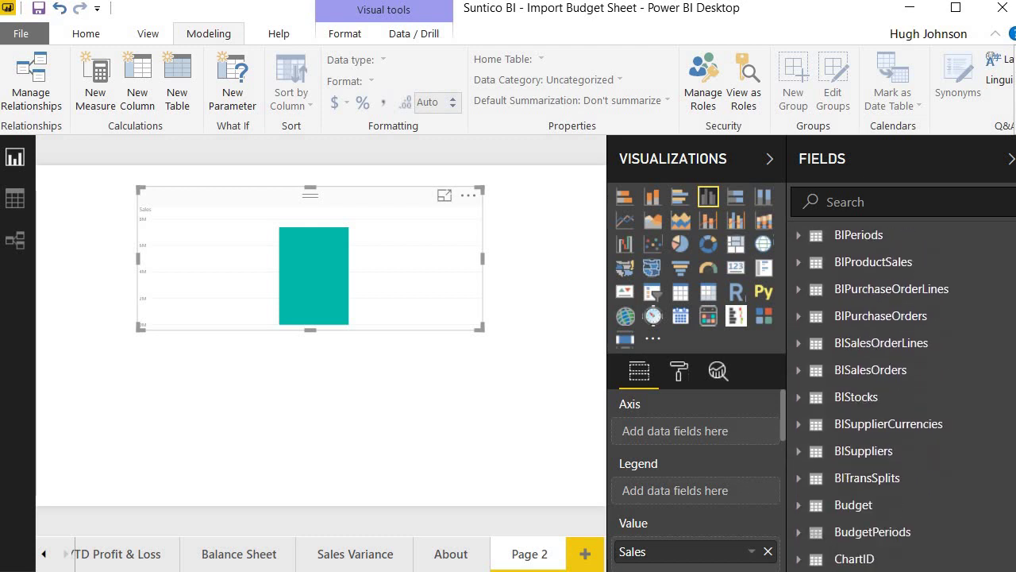
left_click(853, 481)
Add Budget to the chart's values and BIDates Month to its axis, then widen the chart
left_click_drag(867, 512, 676, 472)
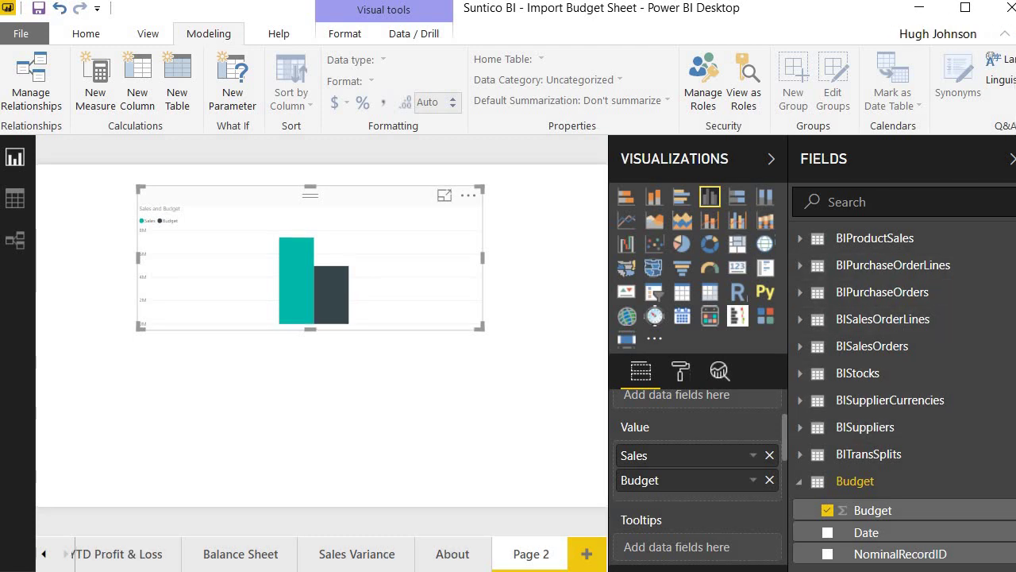
scroll(906, 389, "down", 10)
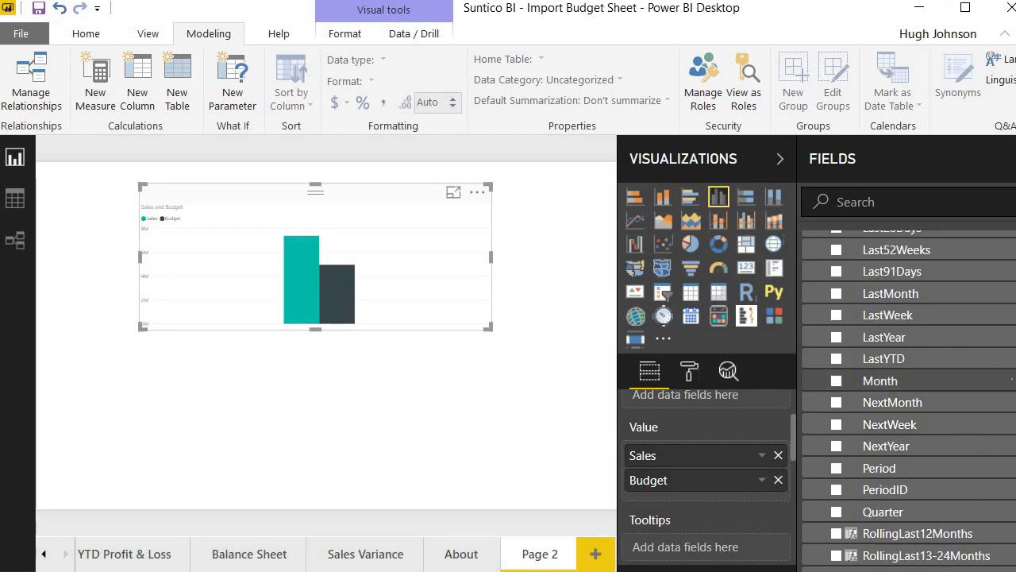
left_click_drag(941, 383, 702, 435)
left_click_drag(490, 257, 571, 257)
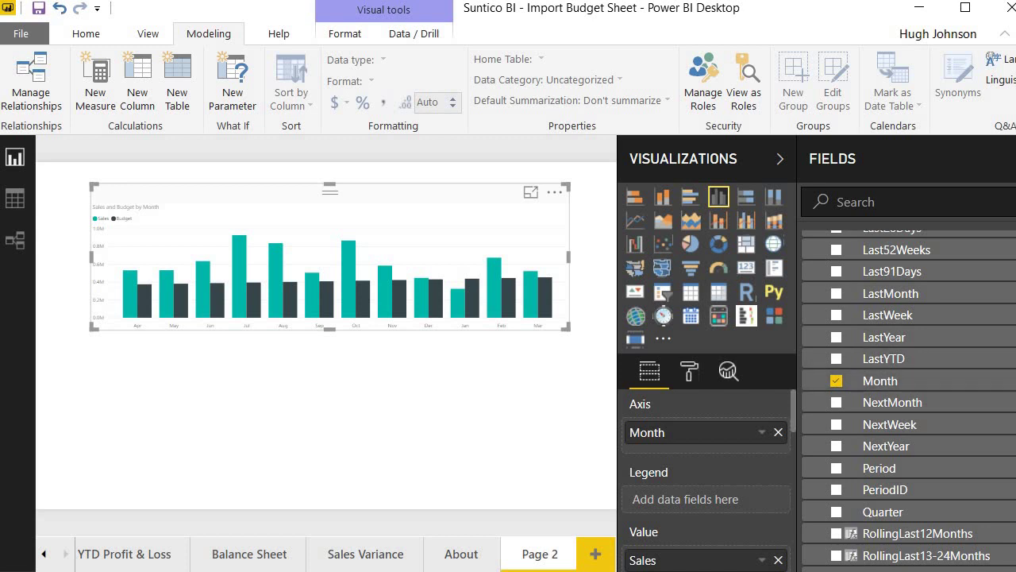
scroll(908, 401, "down", 4)
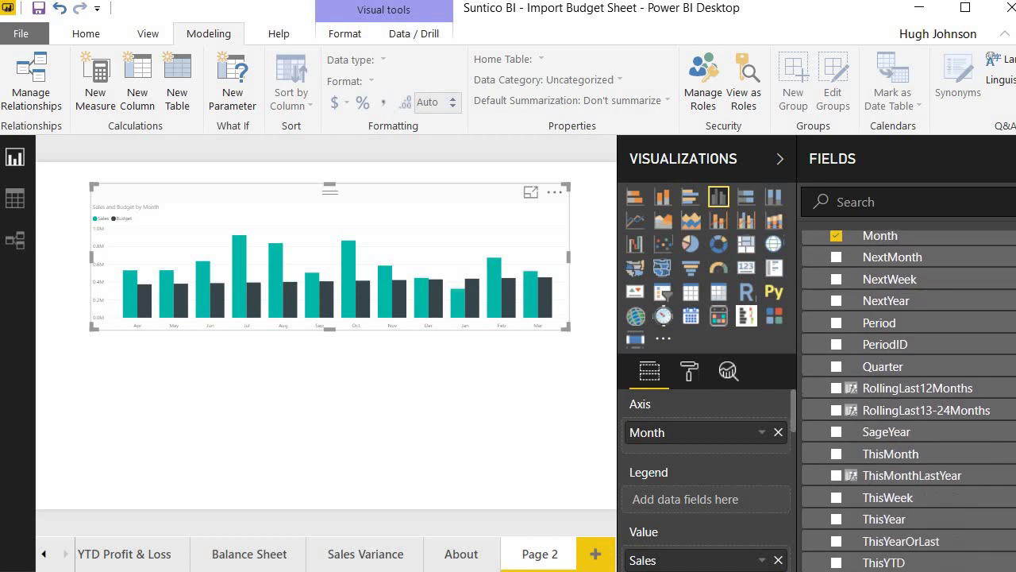
scroll(908, 401, "down", 3)
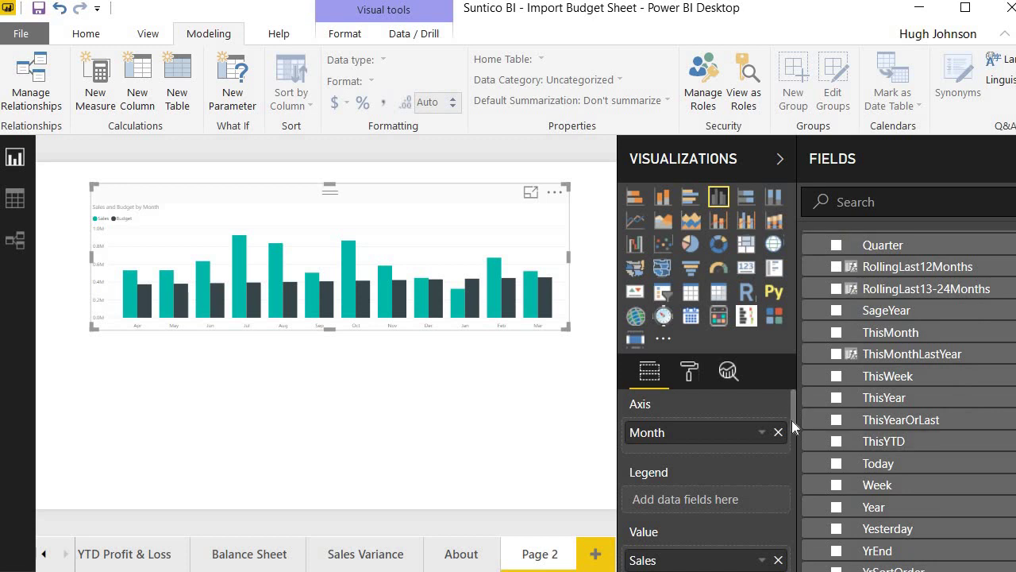
Filter the chart to ThisYear is True and show it in focus mode
left_click_drag(792, 421, 792, 488)
left_click_drag(933, 400, 699, 517)
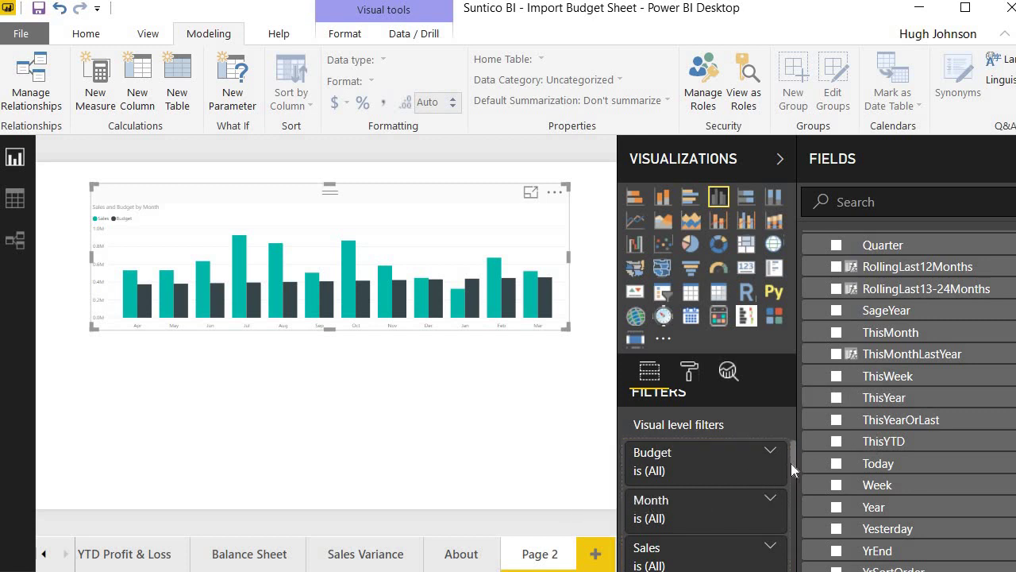
left_click_drag(793, 456, 792, 495)
left_click(640, 538)
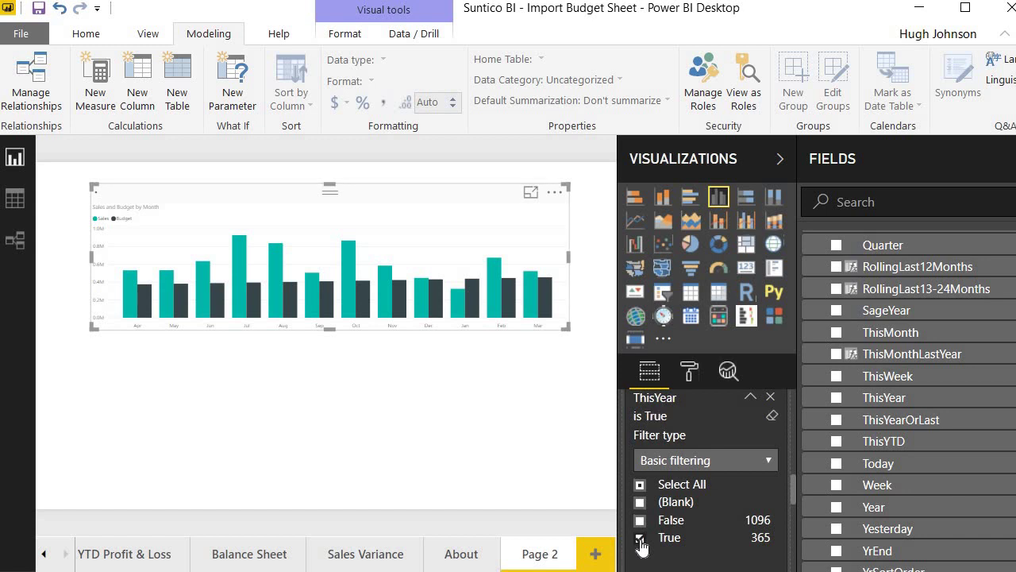
left_click(530, 195)
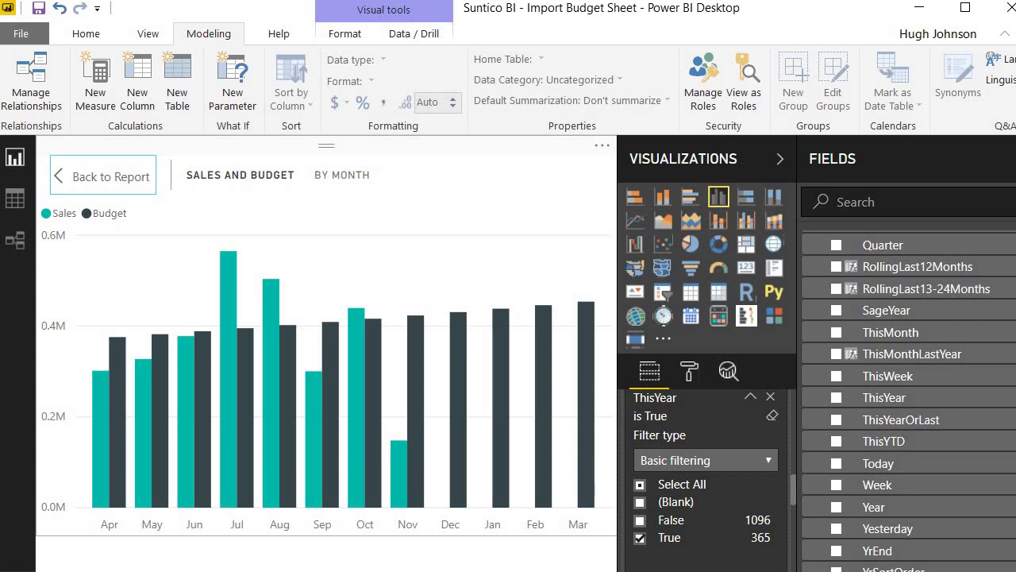
left_click(88, 35)
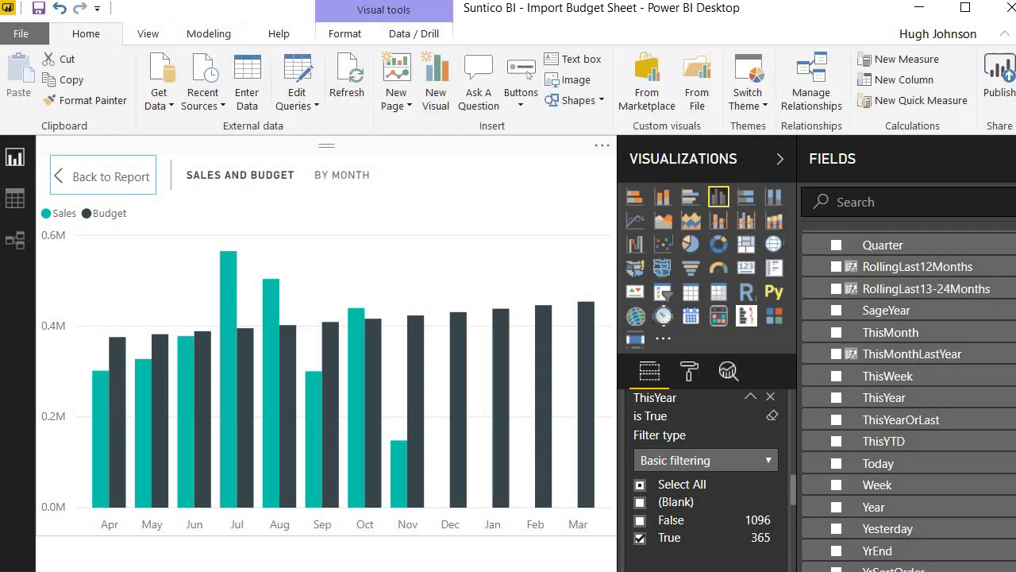